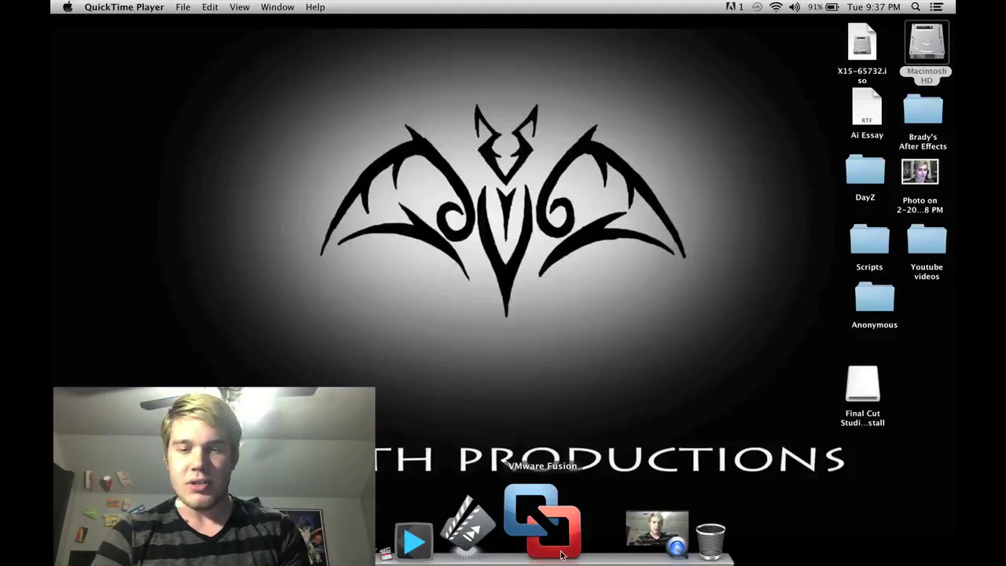
Step: Launch VMware Fusion and bring up the Virtual Machine Library
left_click(561, 555)
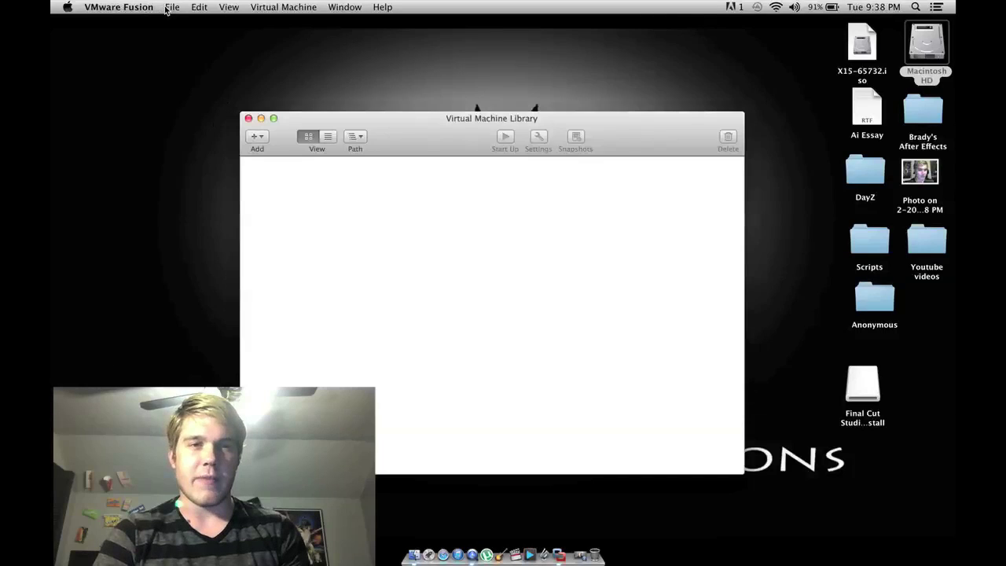
left_click(167, 9)
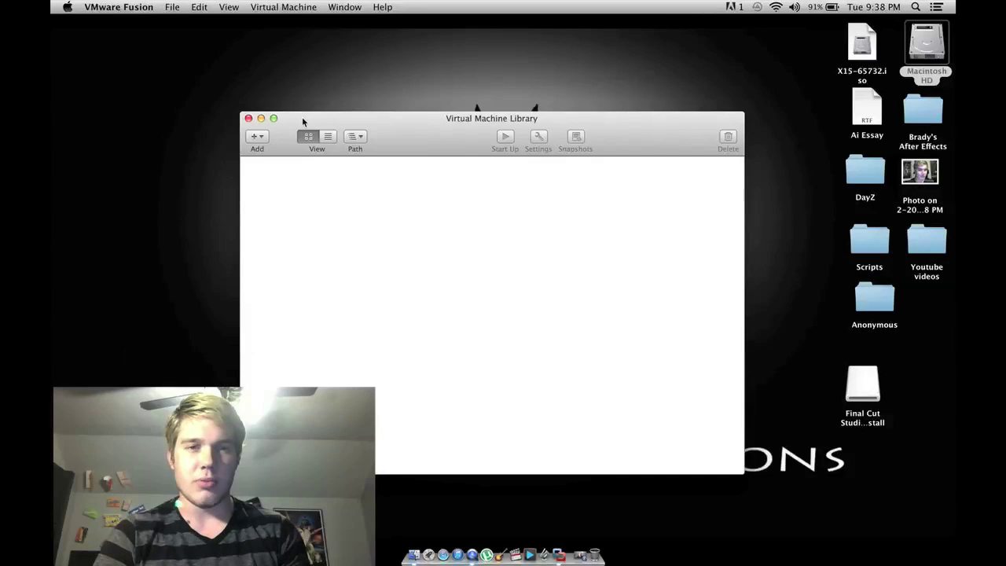
left_click(419, 134)
left_click_drag(420, 134, 427, 92)
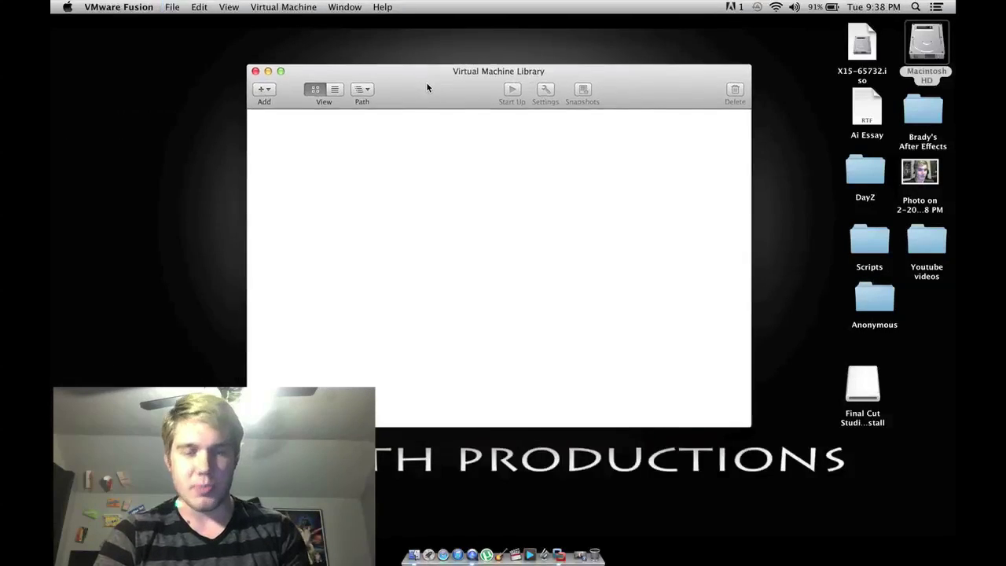
Step: Choose Add > New… to open the New Virtual Machine Assistant
left_click(261, 95)
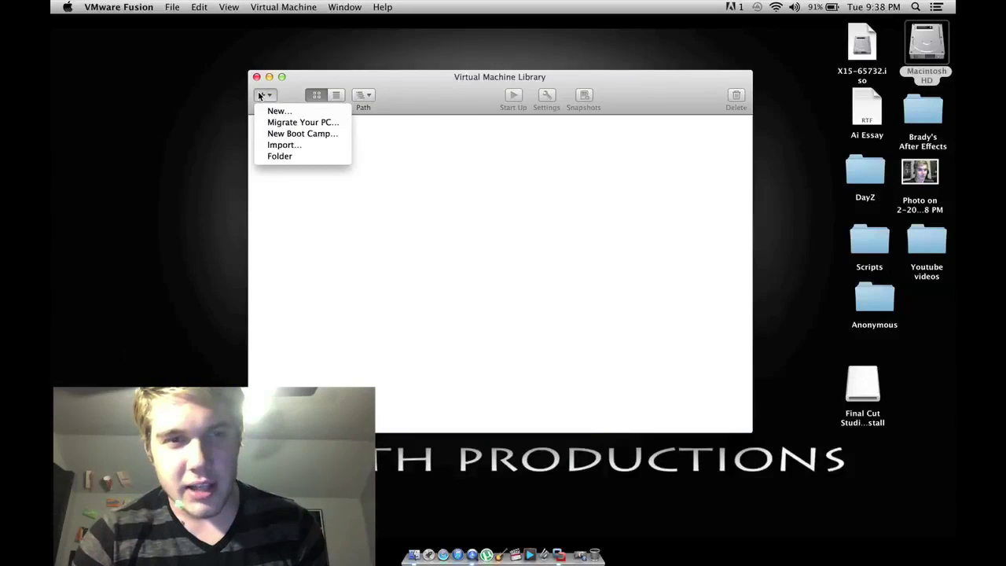
left_click(284, 114)
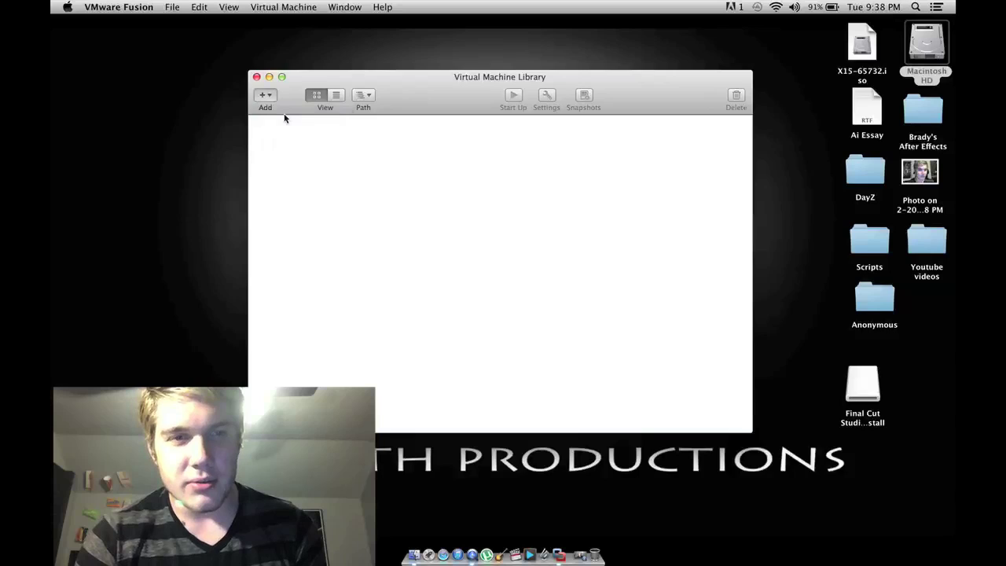
left_click_drag(648, 187, 545, 89)
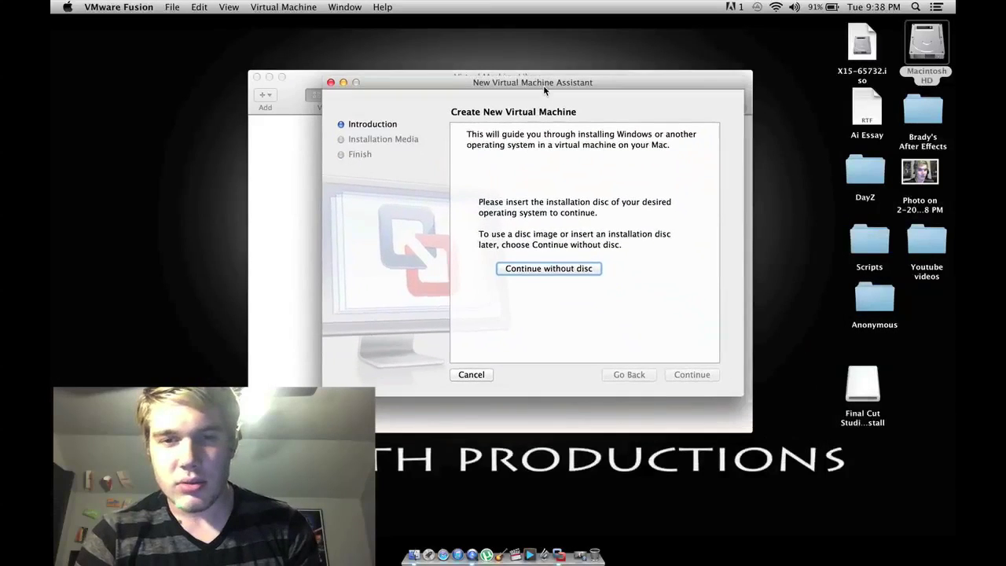
Step: Continue without a disc, supply X15-65732.iso as installation media, and move on
left_click(550, 269)
left_click_drag(864, 49, 839, 53)
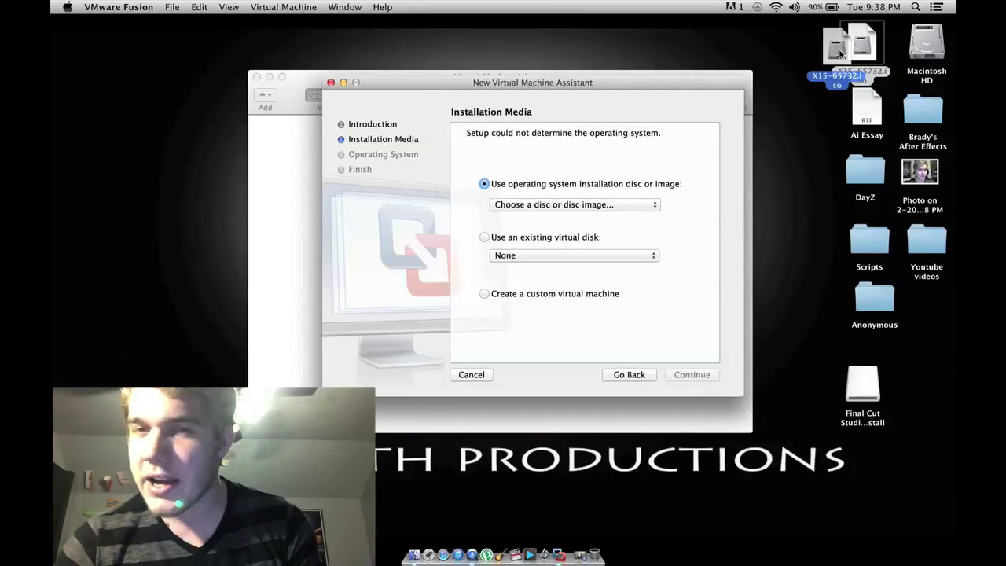
left_click_drag(840, 52, 843, 51)
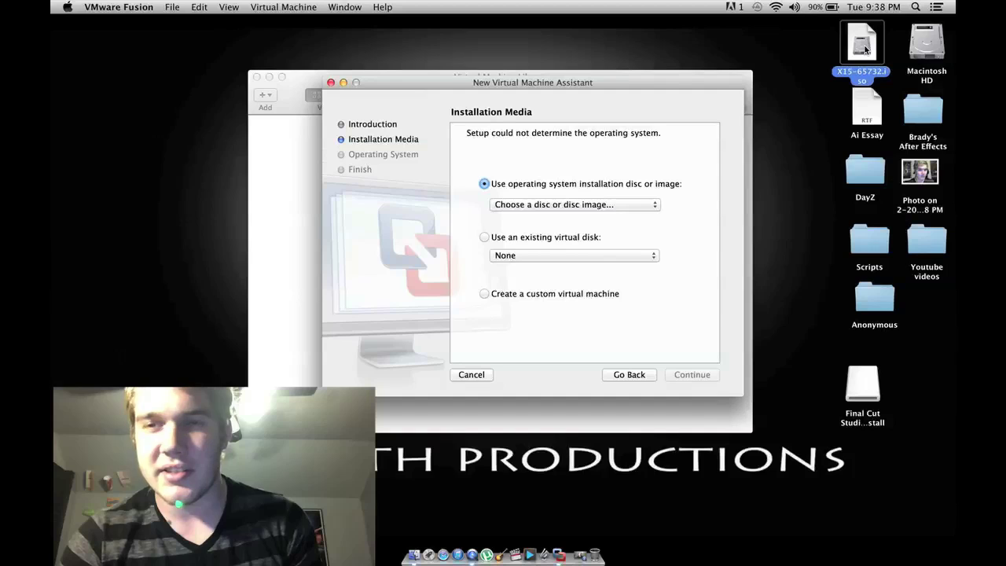
left_click_drag(864, 49, 597, 181)
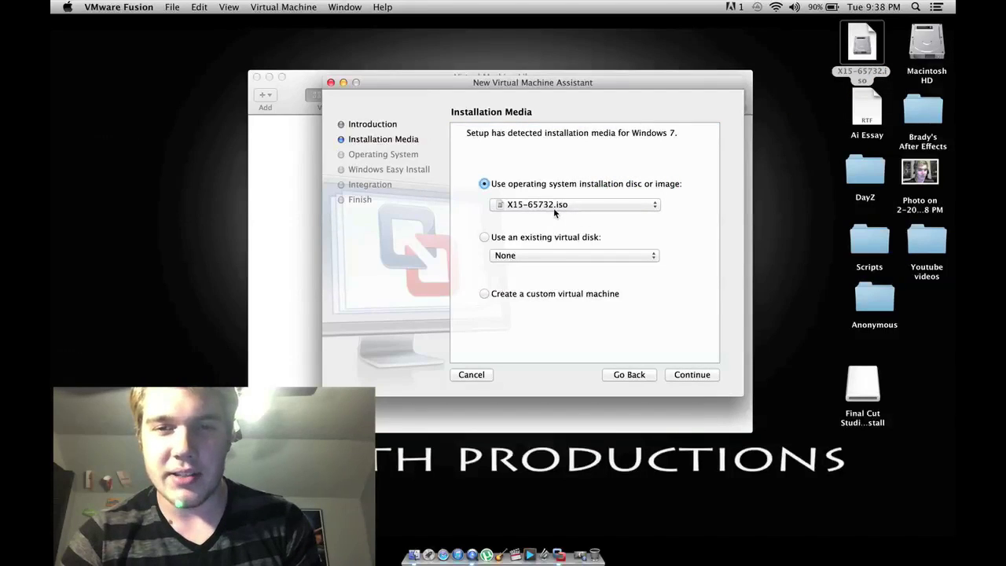
left_click(702, 374)
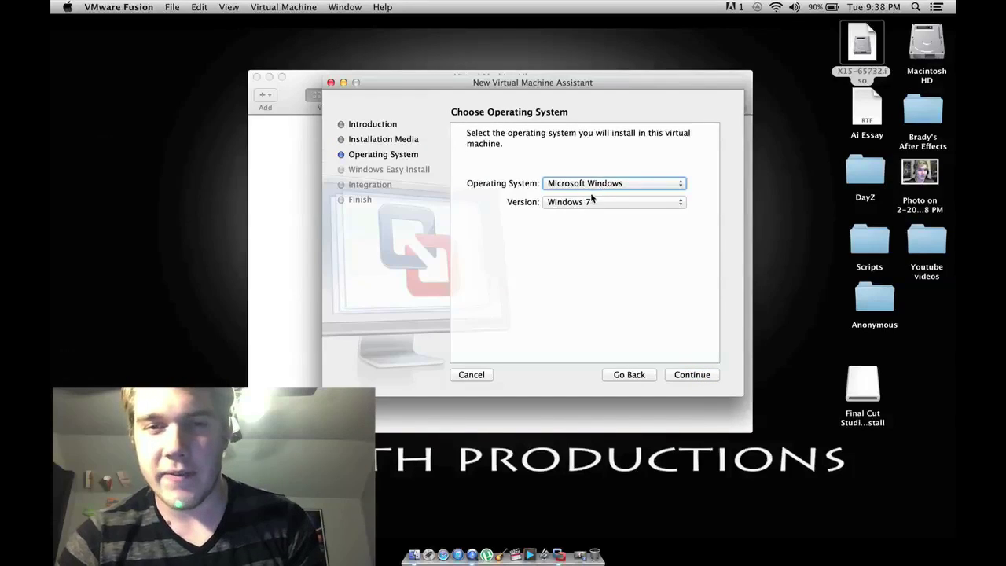
Step: Confirm Microsoft Windows and Windows 7 as the OS and version, then continue
left_click(603, 185)
left_click(603, 185)
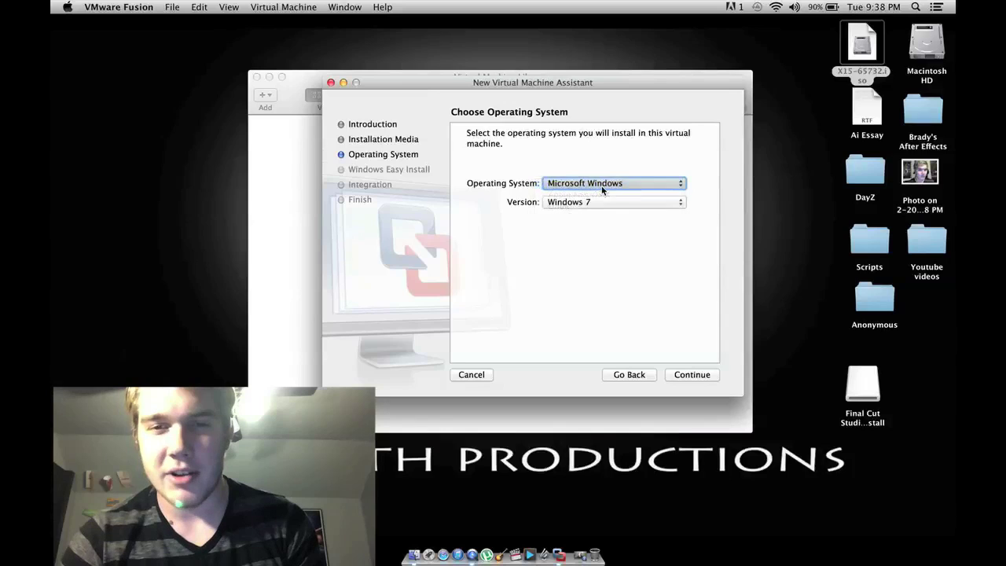
left_click(595, 203)
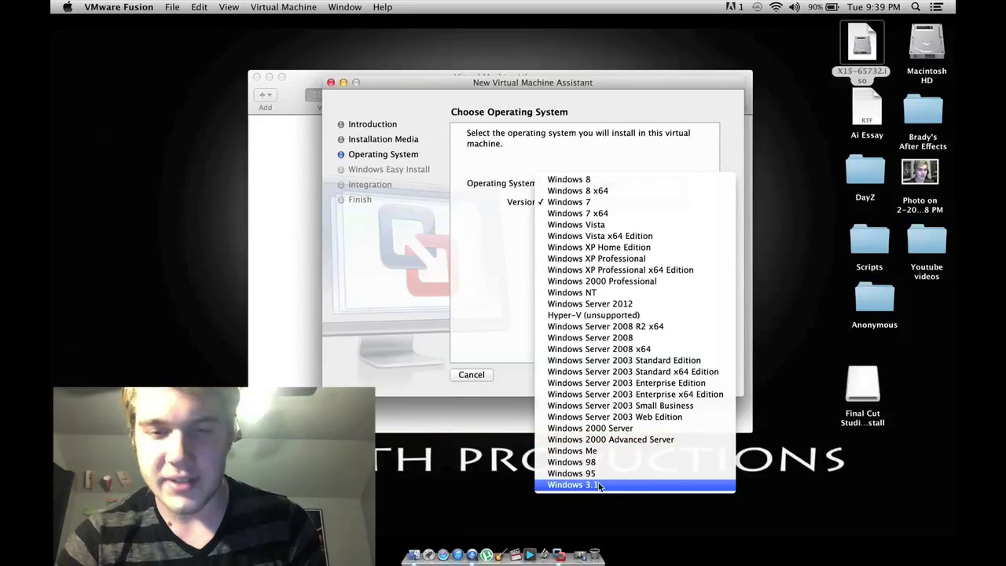
key("Escape")
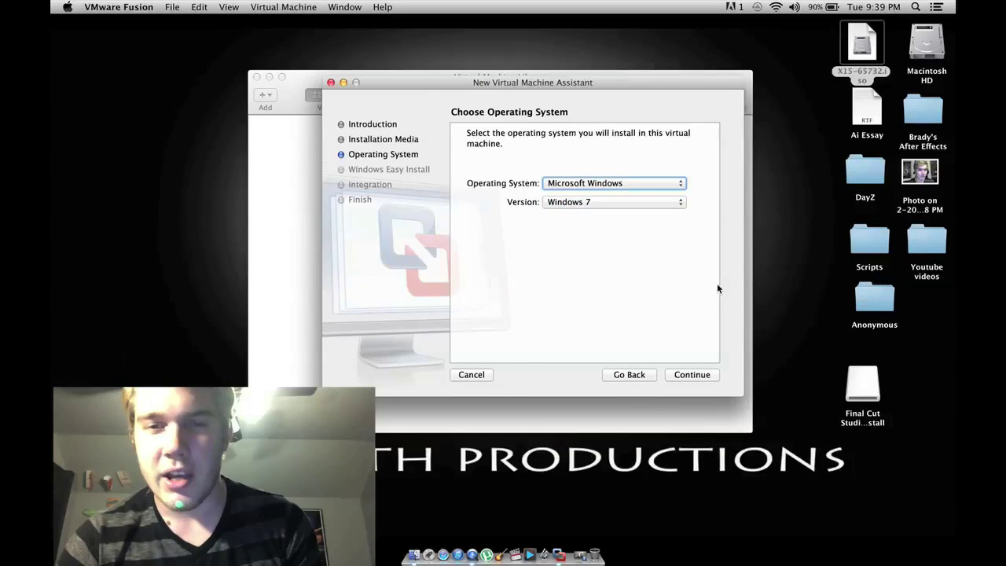
left_click(691, 377)
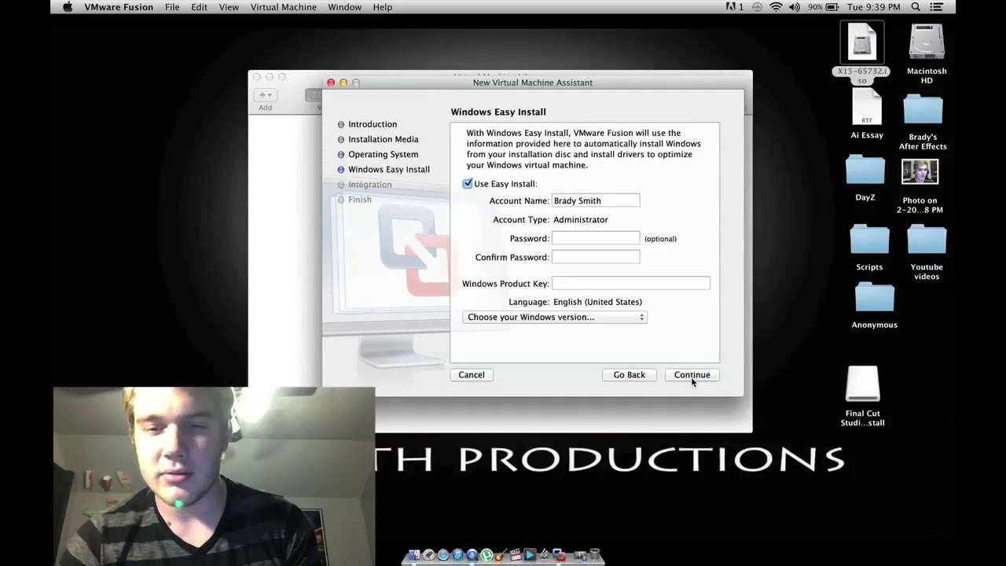
Step: Enter the account password and confirm it on the Easy Install page
left_click(606, 238)
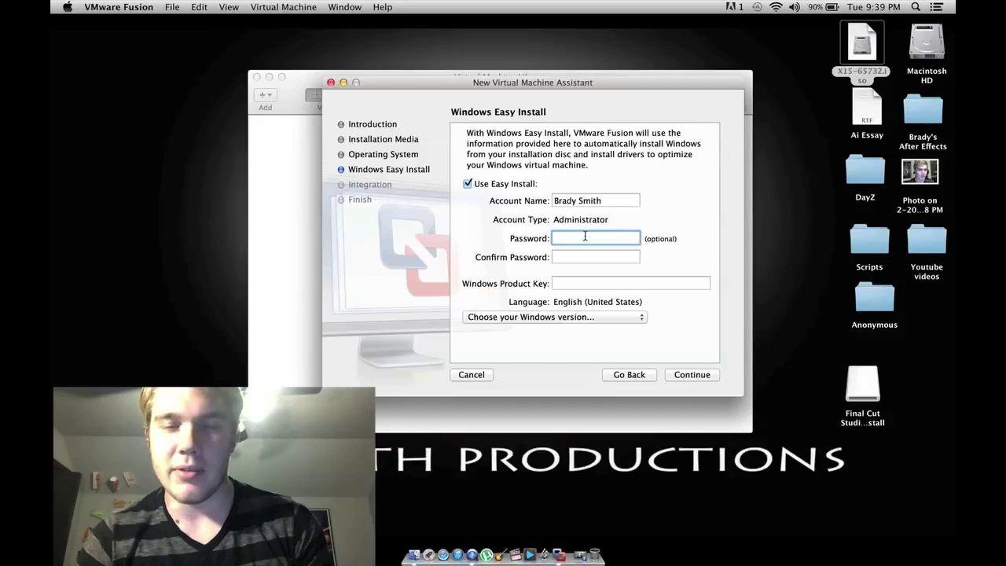
type("••••••••")
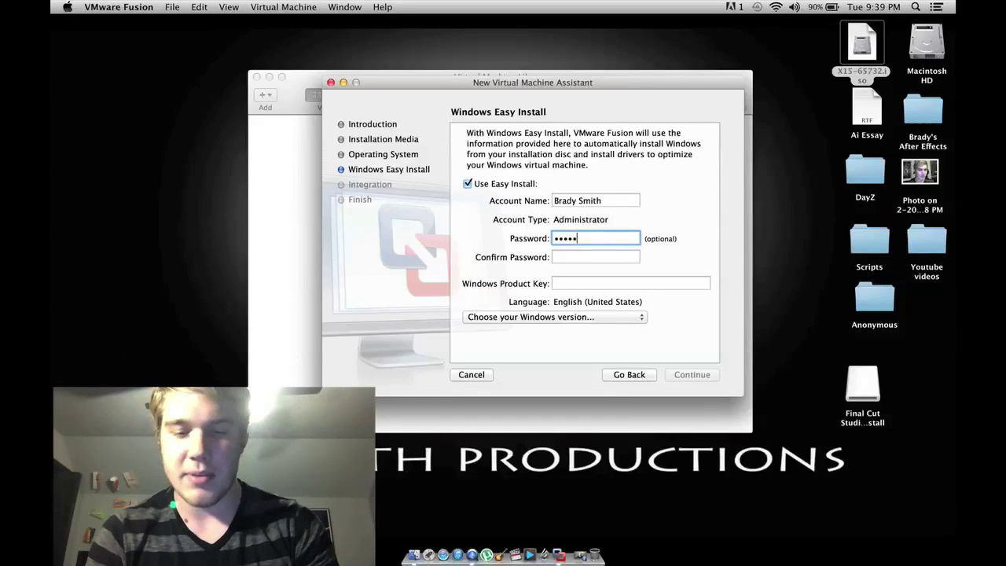
left_click(577, 254)
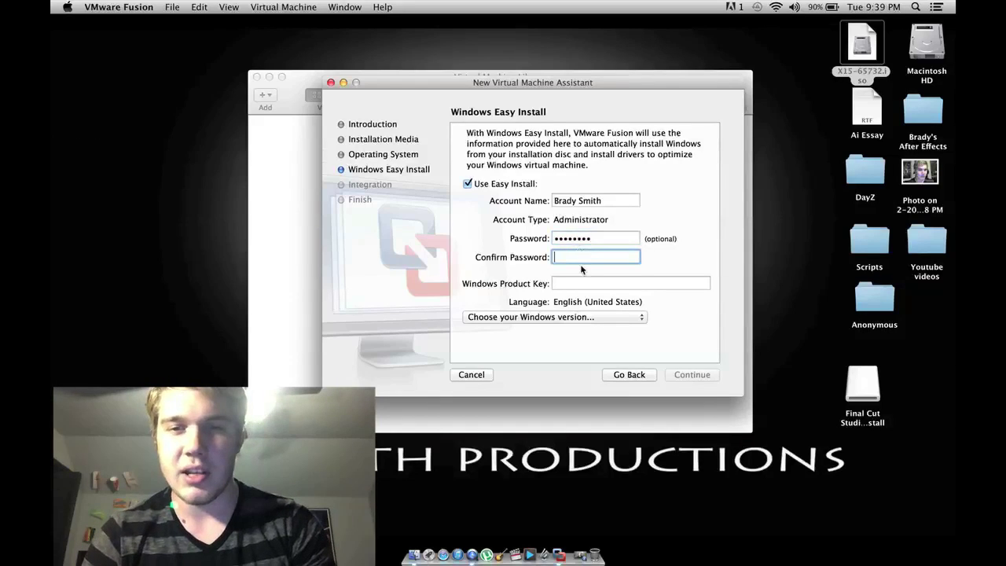
type("••••••••")
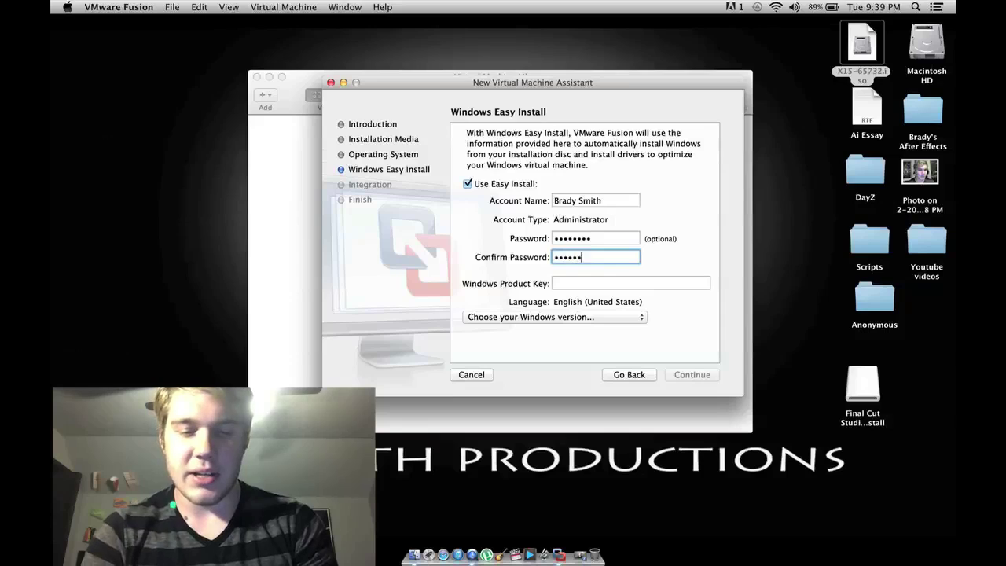
left_click(577, 283)
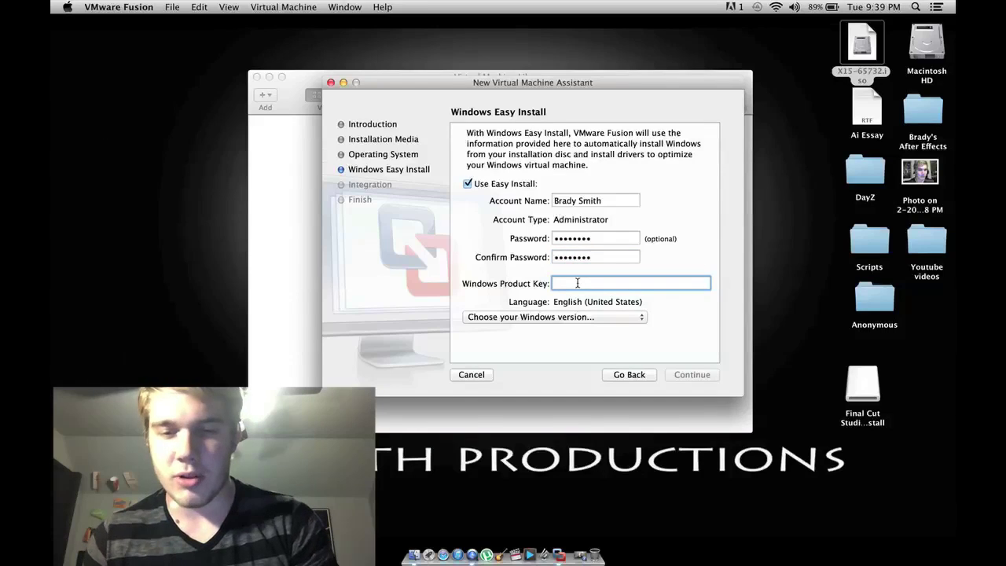
Step: Find the Product Key document via Spotlight, open it in TextEdit, and select the key line
left_click(915, 7)
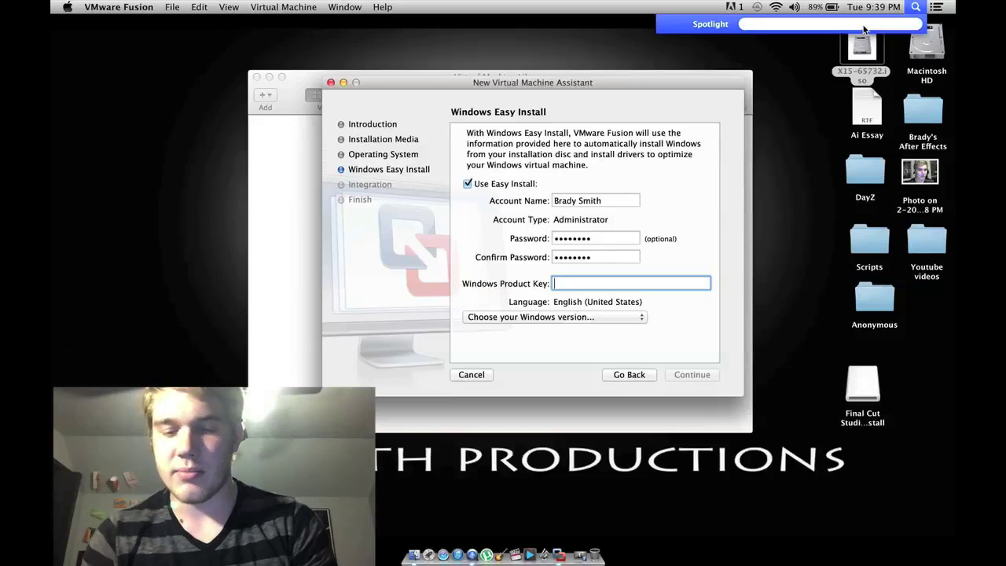
type("p")
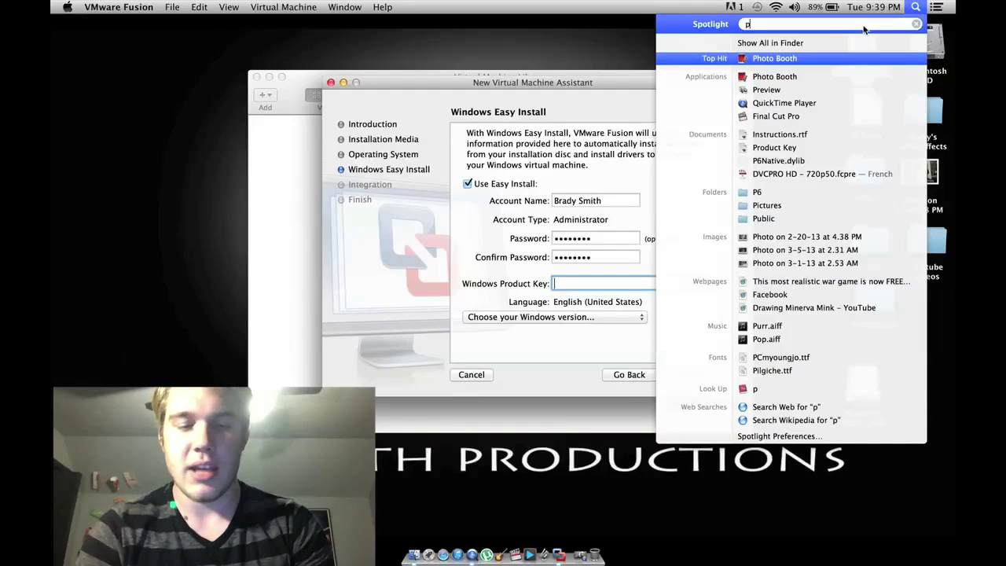
type("roduct")
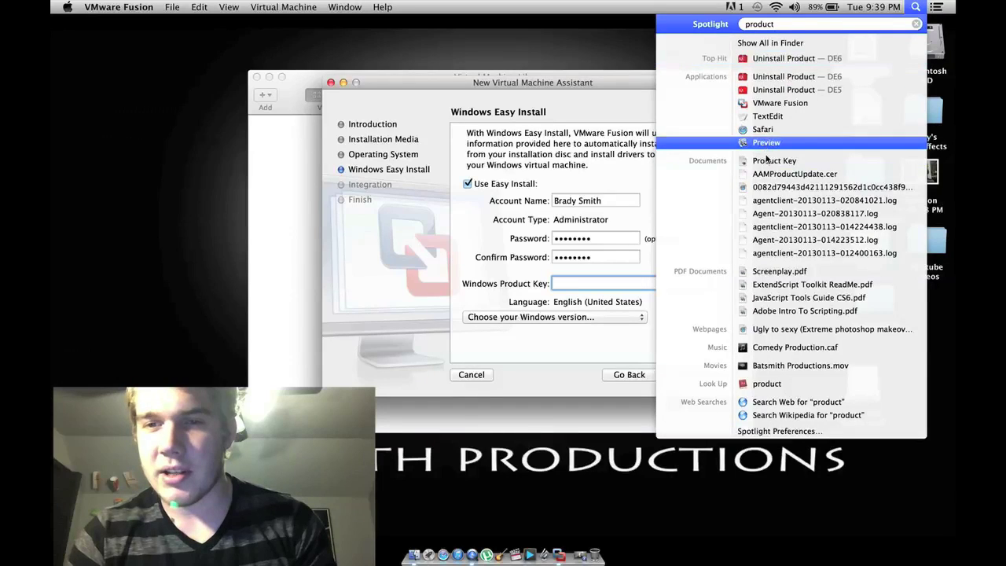
left_click(767, 163)
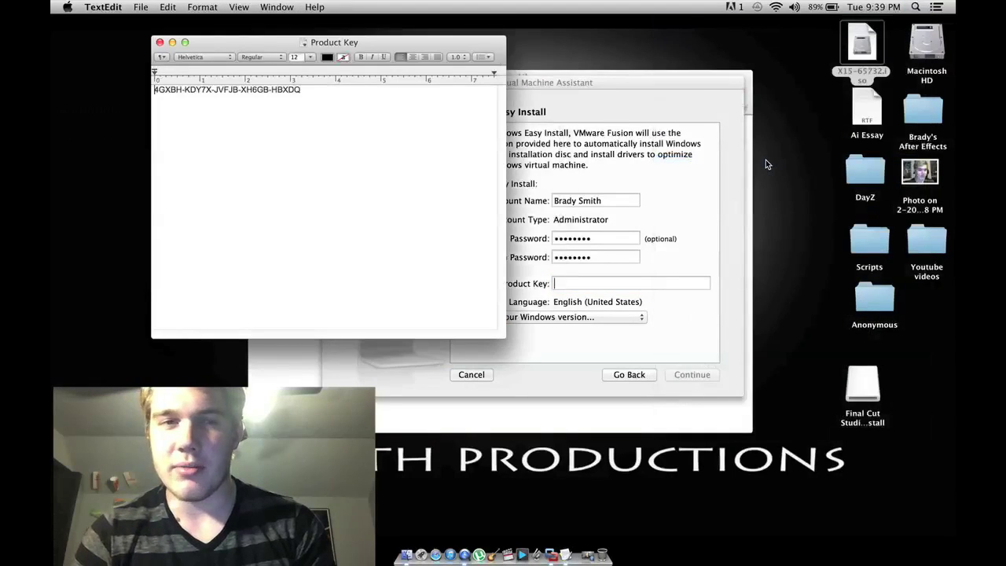
double_click(264, 90)
triple_click(263, 90)
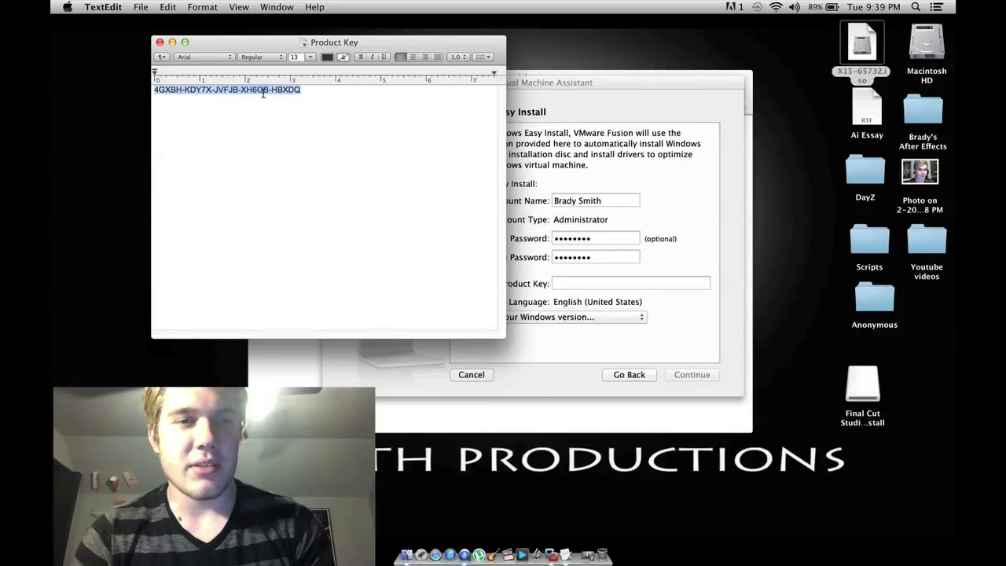
left_click(650, 284)
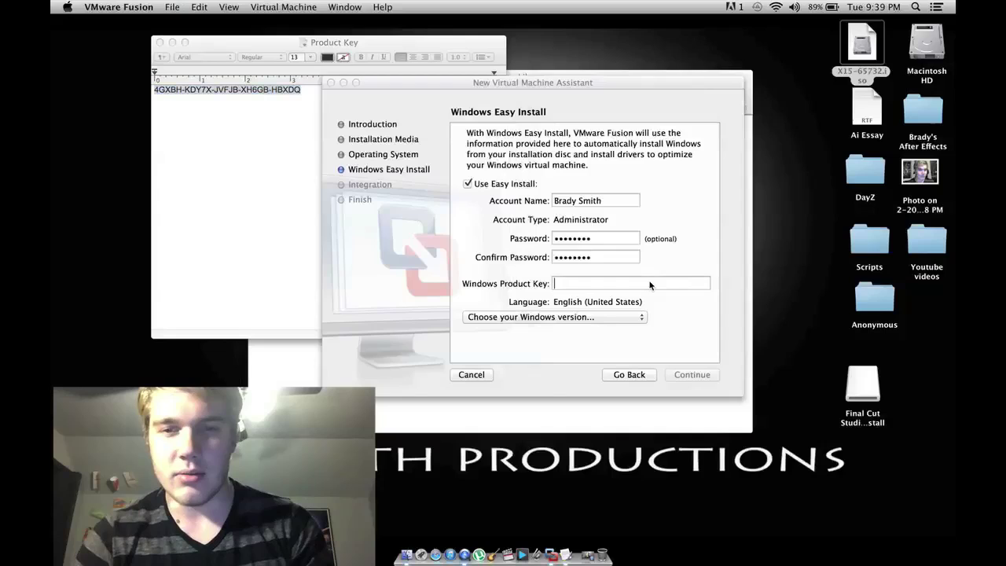
Step: Paste the product key, choose Windows 7 Home Premium, and continue to Integration
key("super+v")
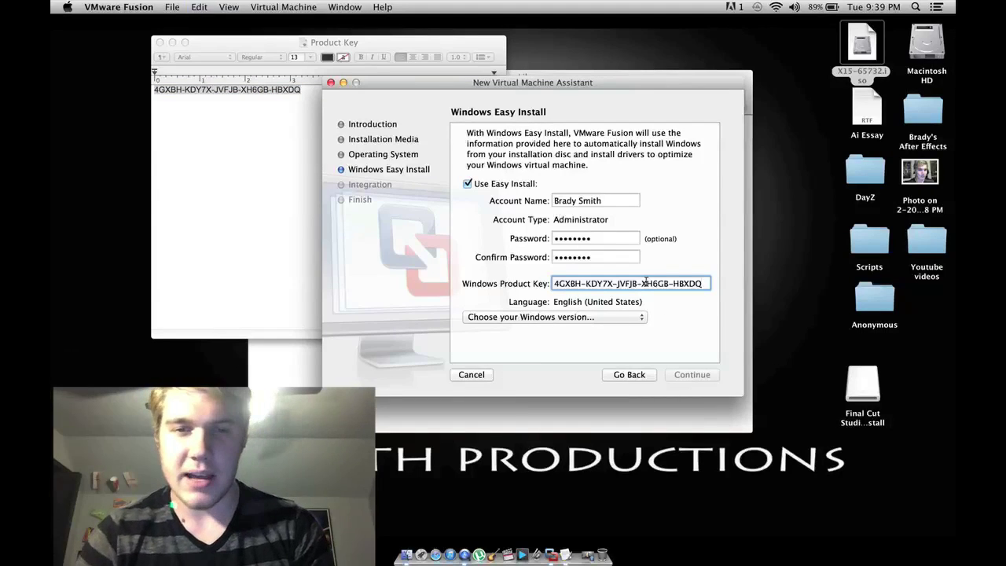
left_click(625, 319)
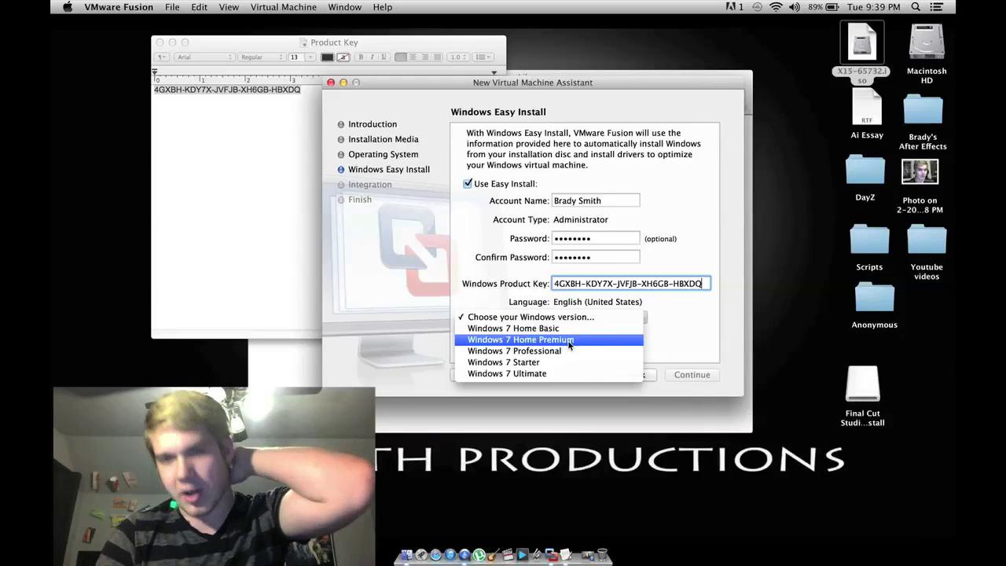
left_click(569, 342)
left_click(691, 374)
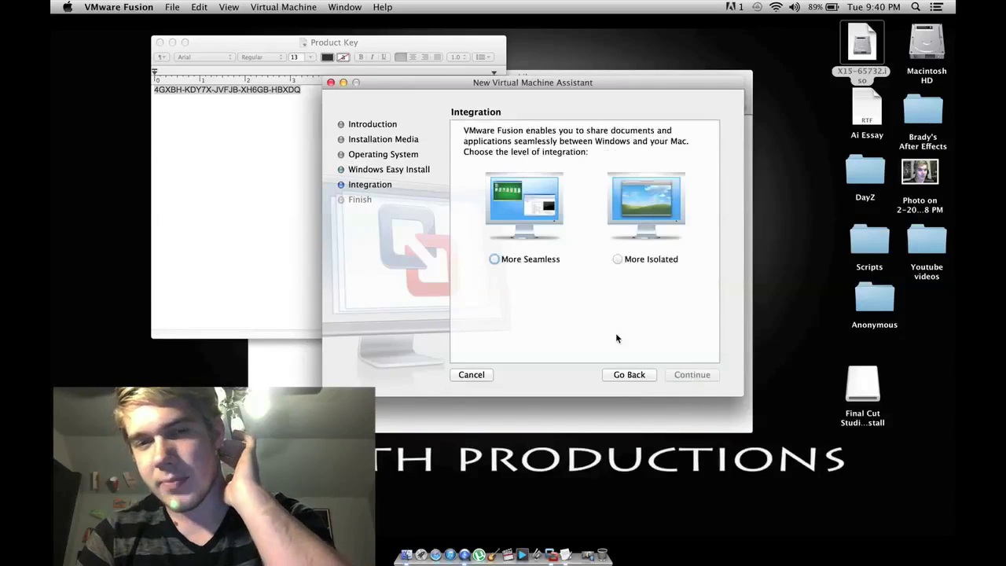
Step: Select More Isolated integration and continue to the Finish summary
left_click(620, 261)
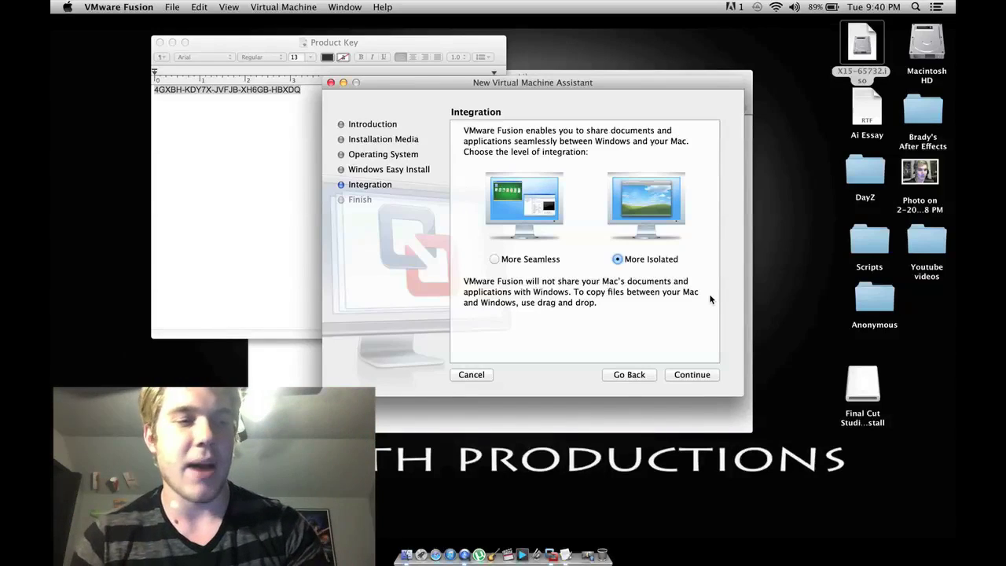
left_click(689, 374)
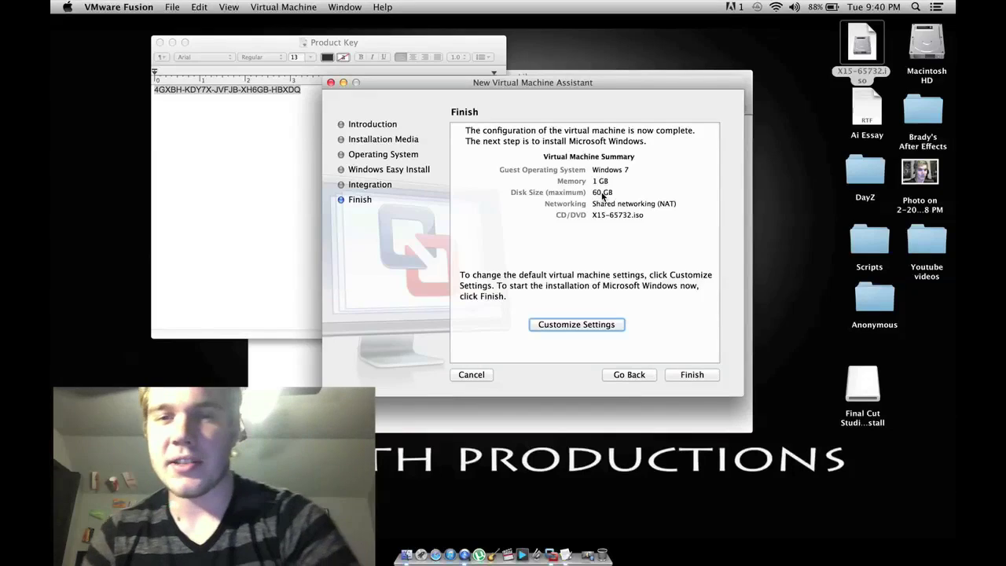
Step: Choose Customize Settings and save the virtual machine as 'windows test'
left_click(584, 328)
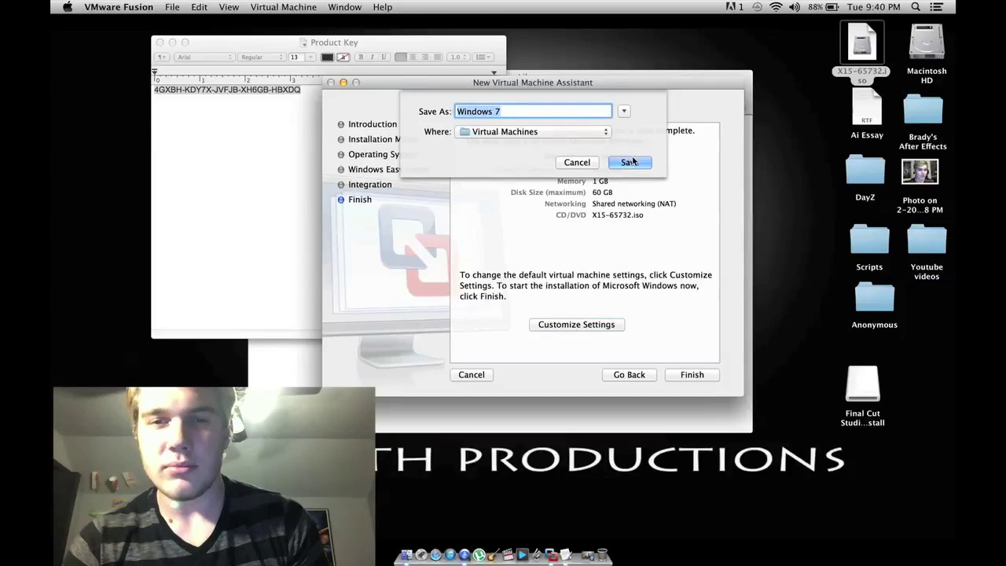
key("BackSpace")
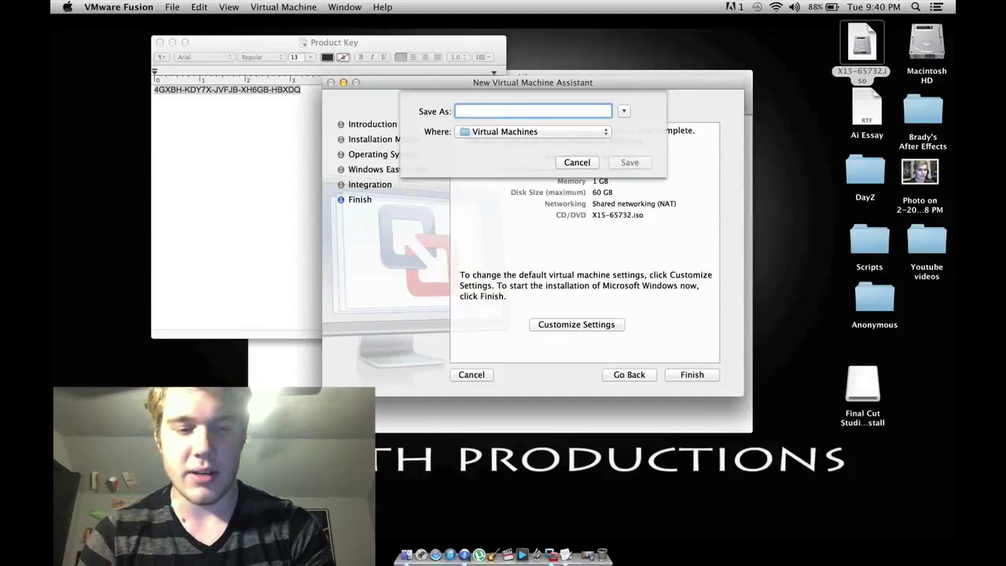
type("windows")
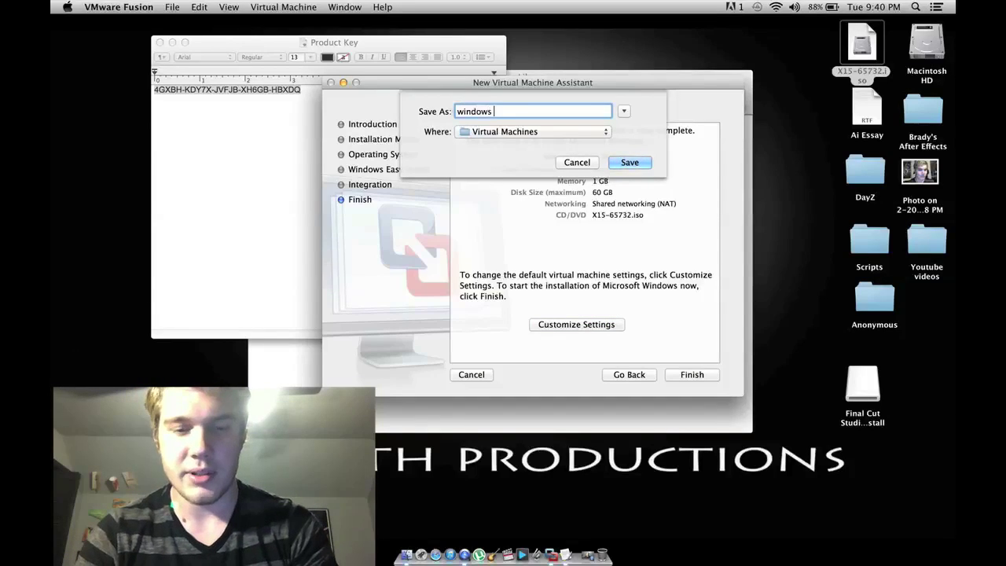
type(" test")
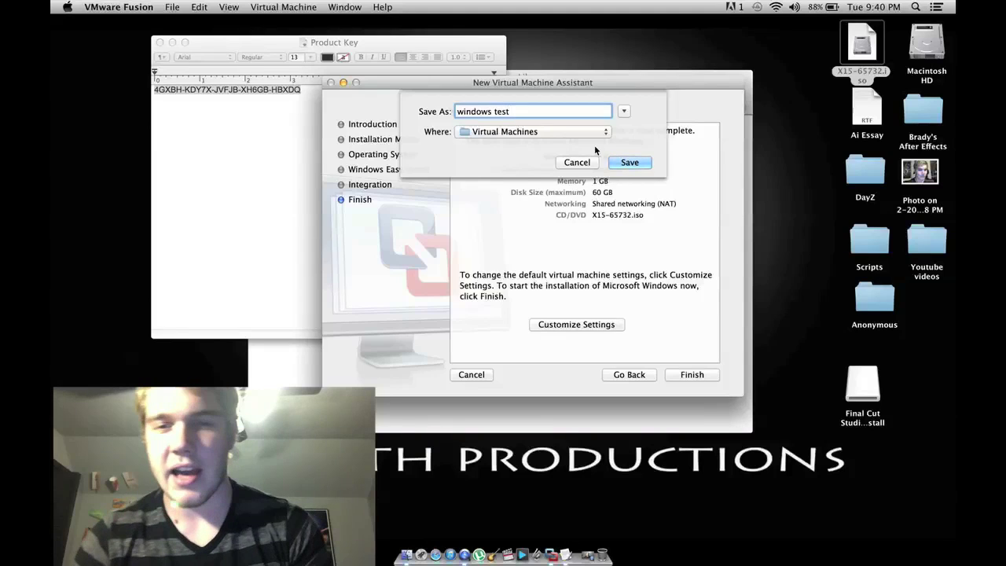
left_click(617, 164)
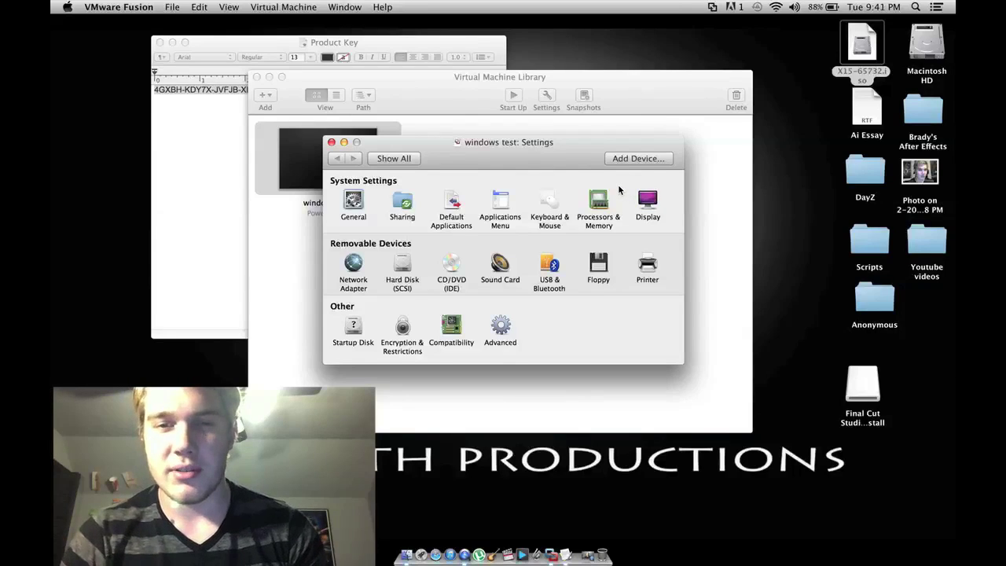
Step: Review Processors & Memory, keeping 1 processor core and returning memory to 1024 MB
left_click(602, 199)
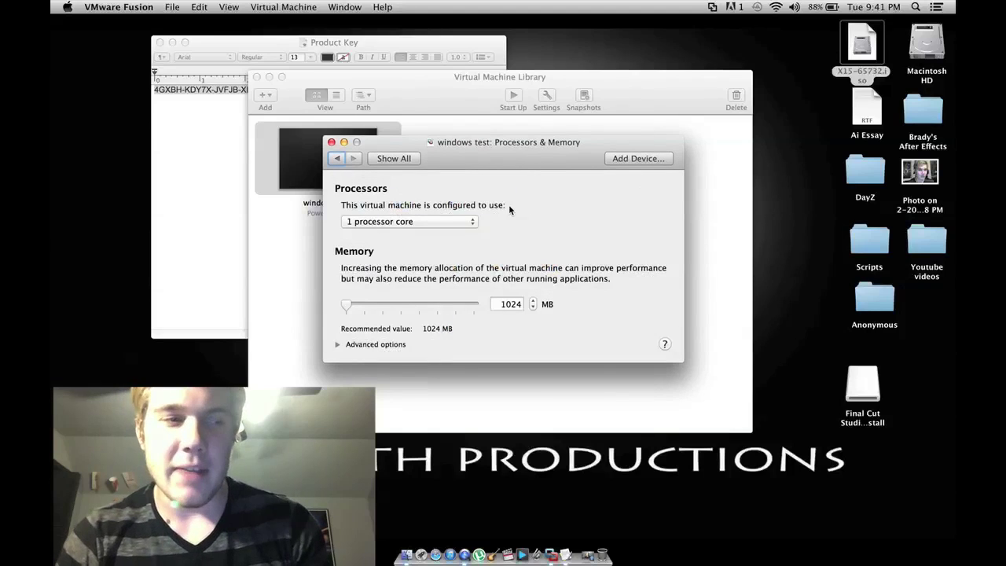
left_click(468, 221)
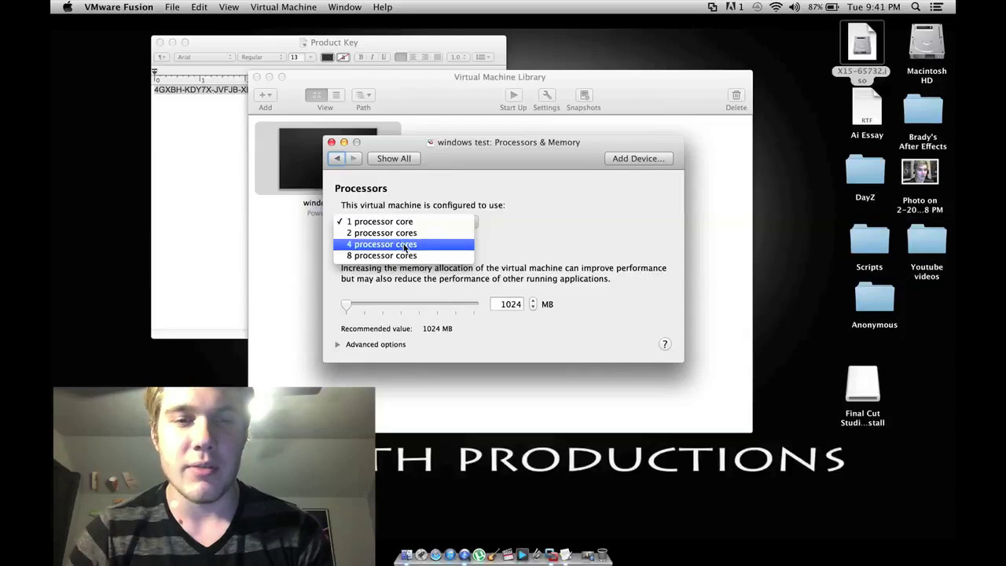
left_click(485, 261)
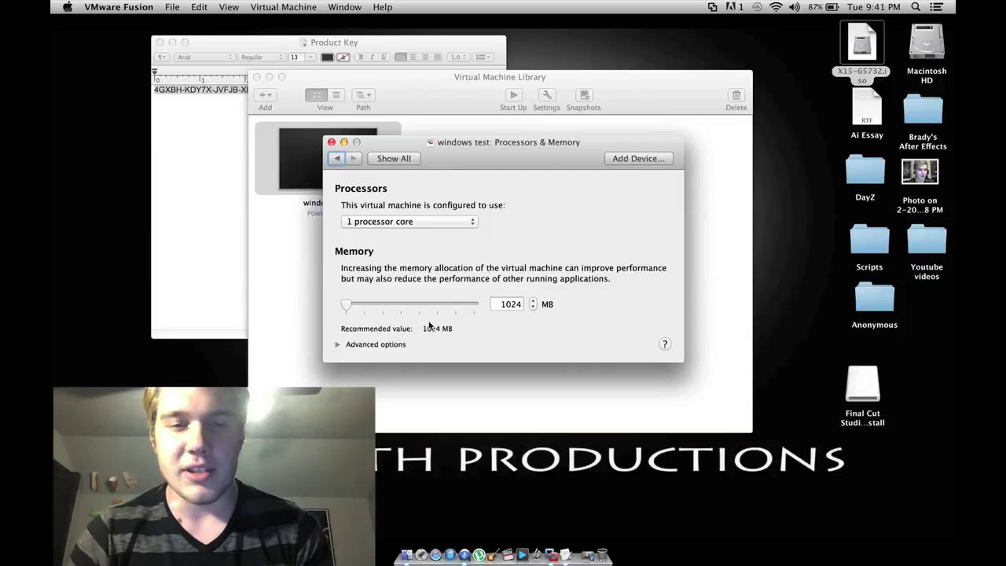
left_click(403, 305)
left_click_drag(403, 303, 326, 293)
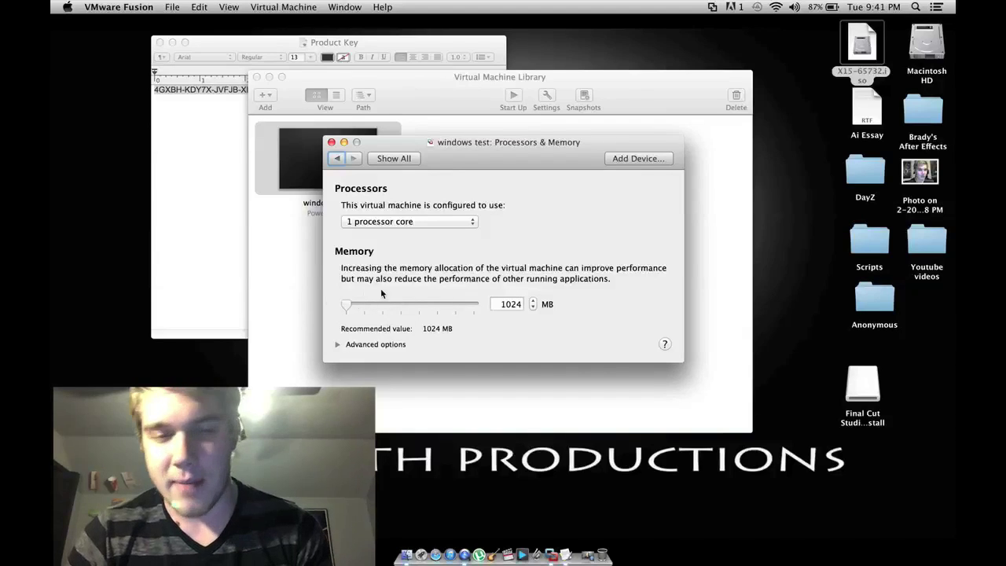
Step: Set the Hard Disk (SCSI) size to 20.00 GB and apply it
left_click(337, 158)
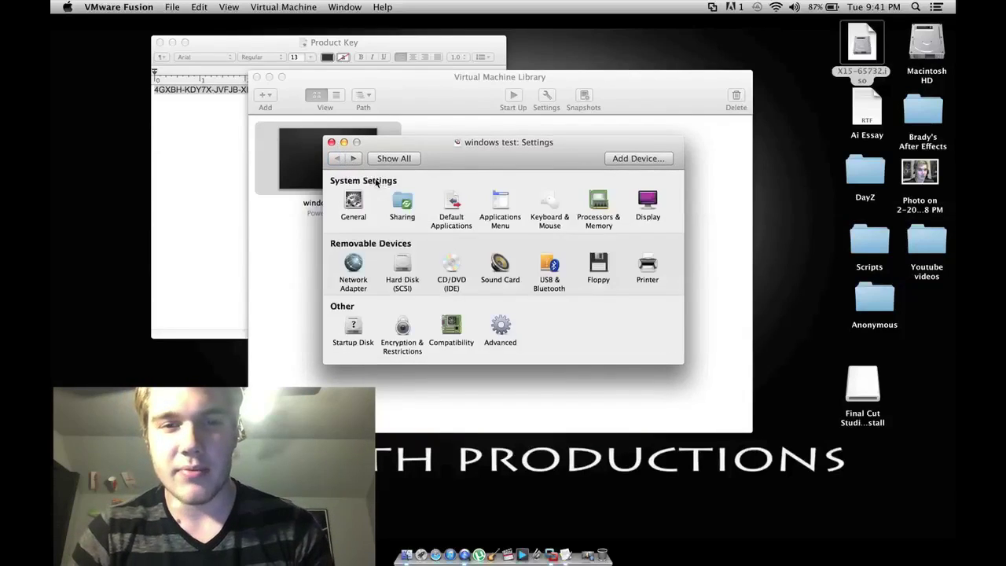
left_click(403, 269)
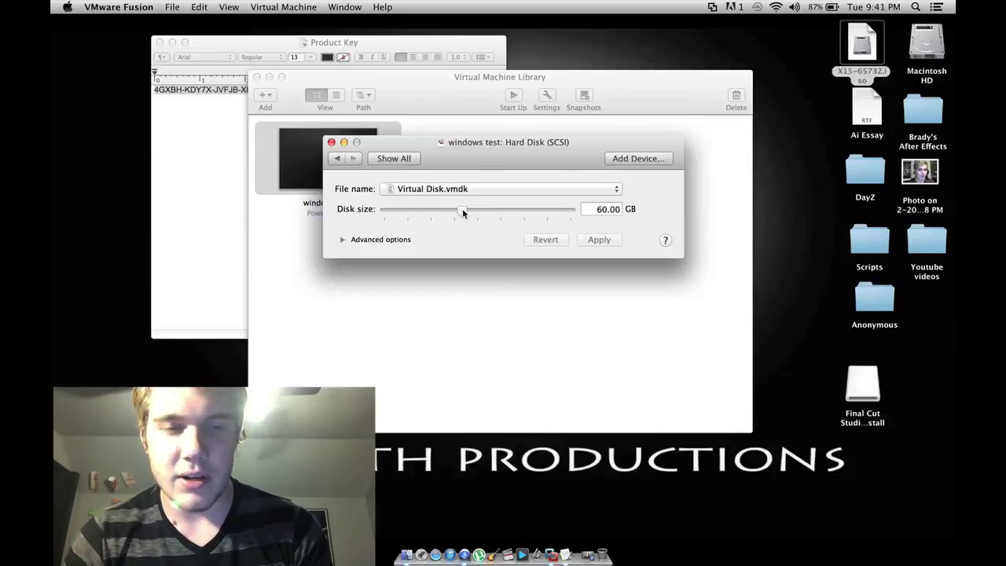
left_click_drag(462, 208, 411, 211)
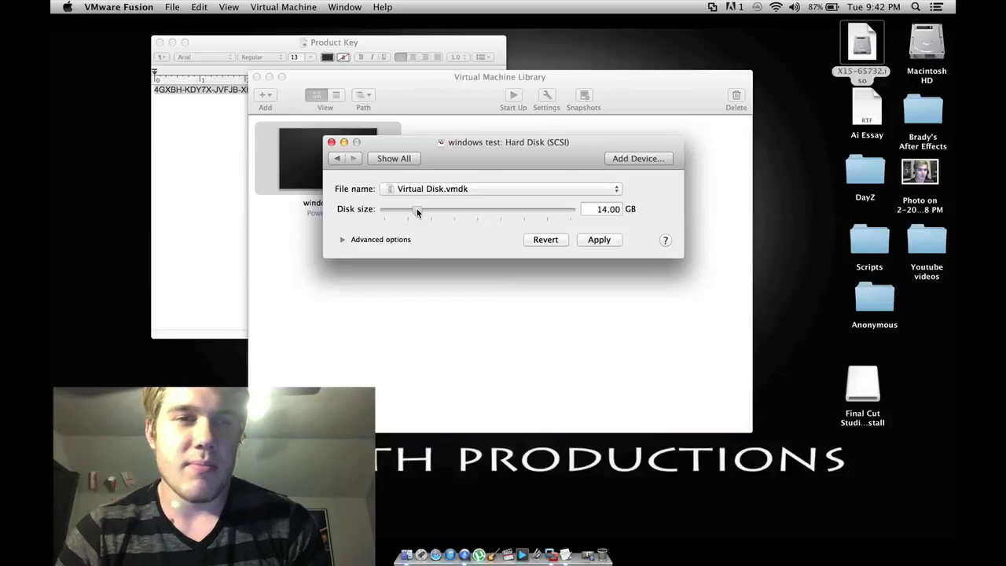
left_click_drag(418, 212, 410, 212)
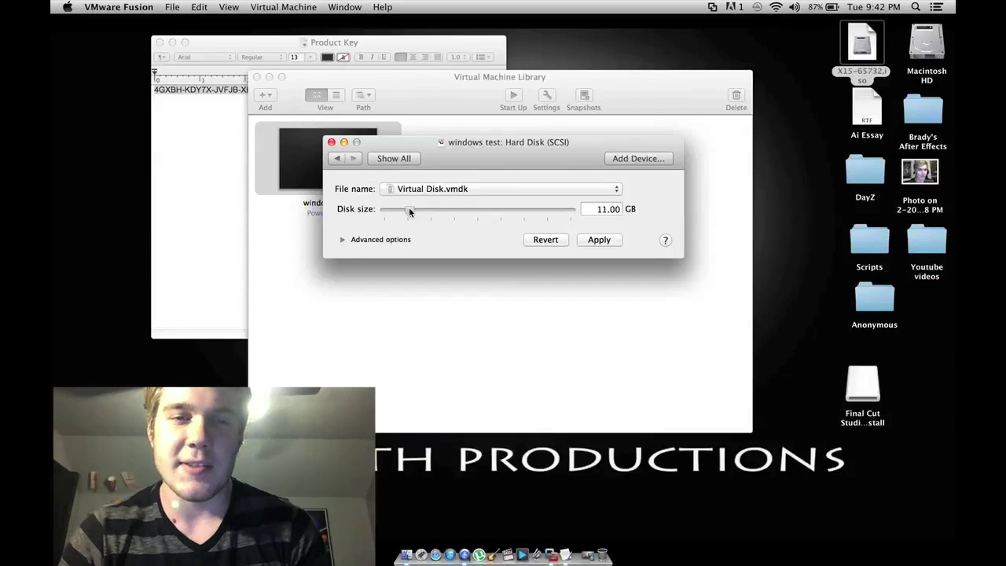
left_click_drag(424, 209, 432, 209)
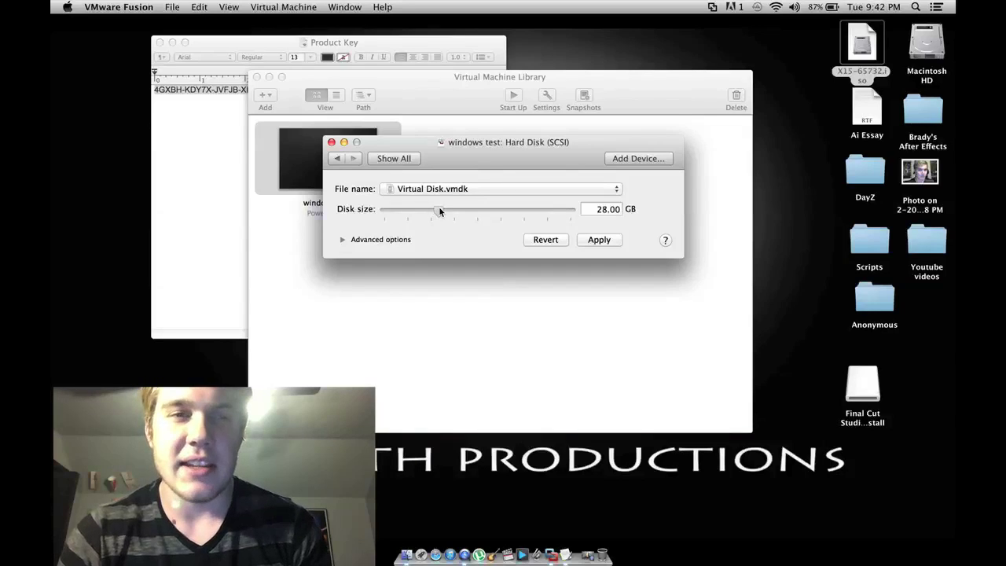
left_click_drag(440, 209, 433, 209)
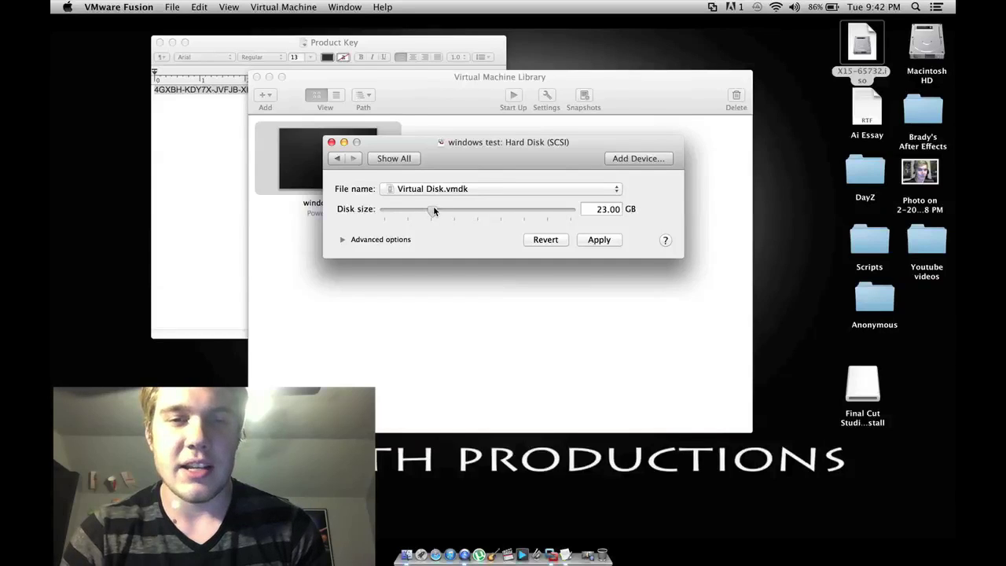
mouse_move(433, 209)
left_mouse_down()
mouse_move(412, 206)
mouse_move(496, 203)
mouse_move(421, 204)
mouse_move(431, 207)
left_mouse_up()
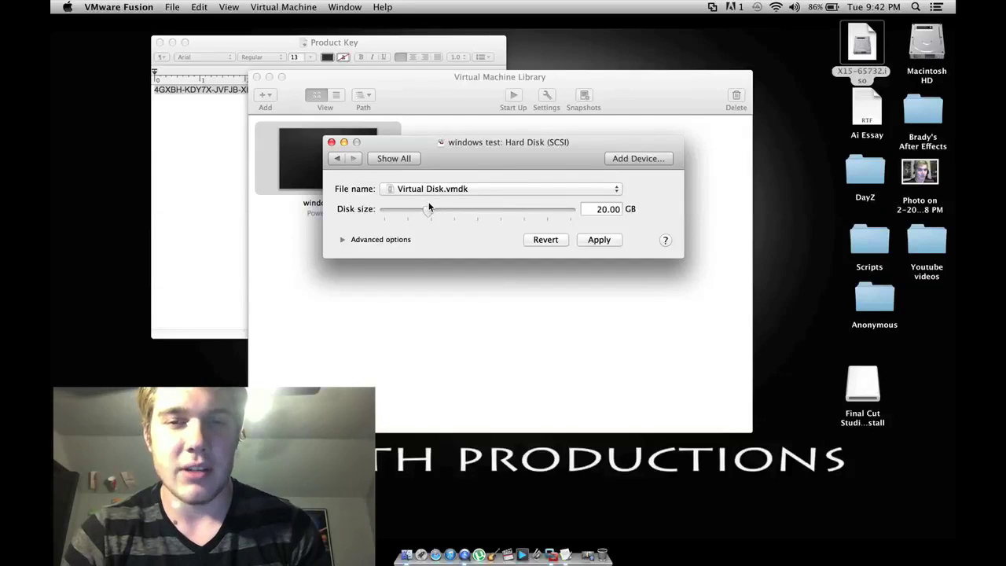
left_click(615, 244)
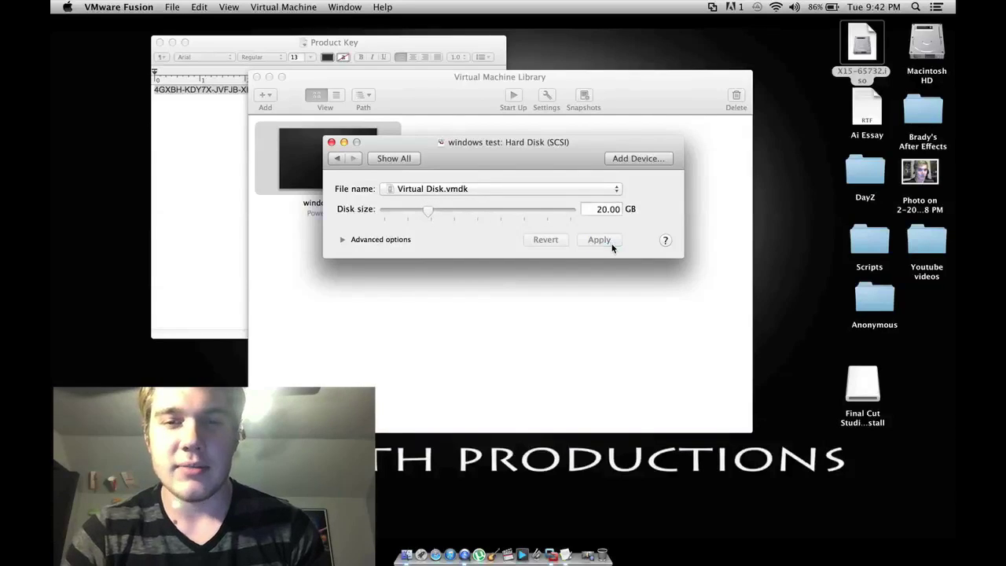
left_click(343, 142)
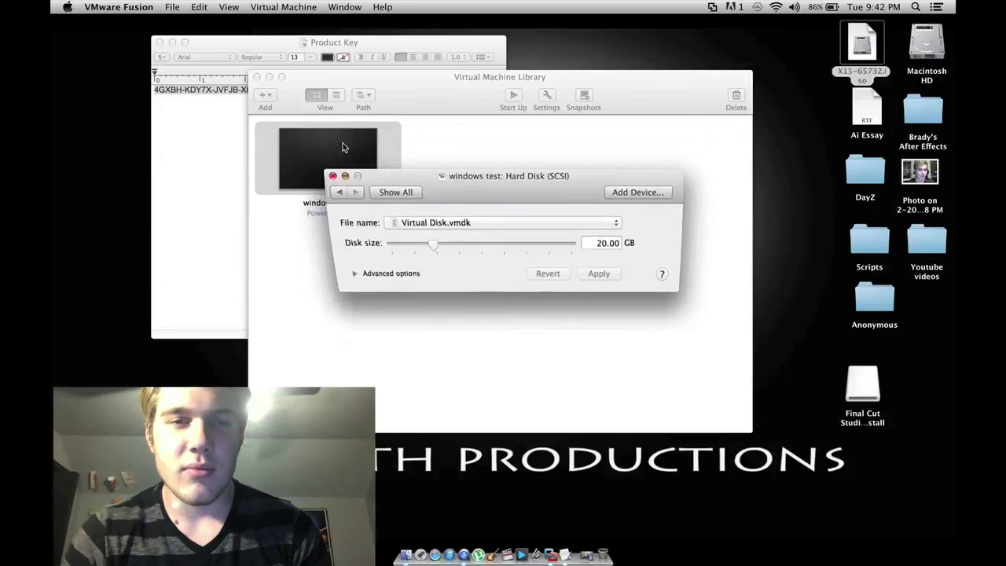
left_click(595, 555)
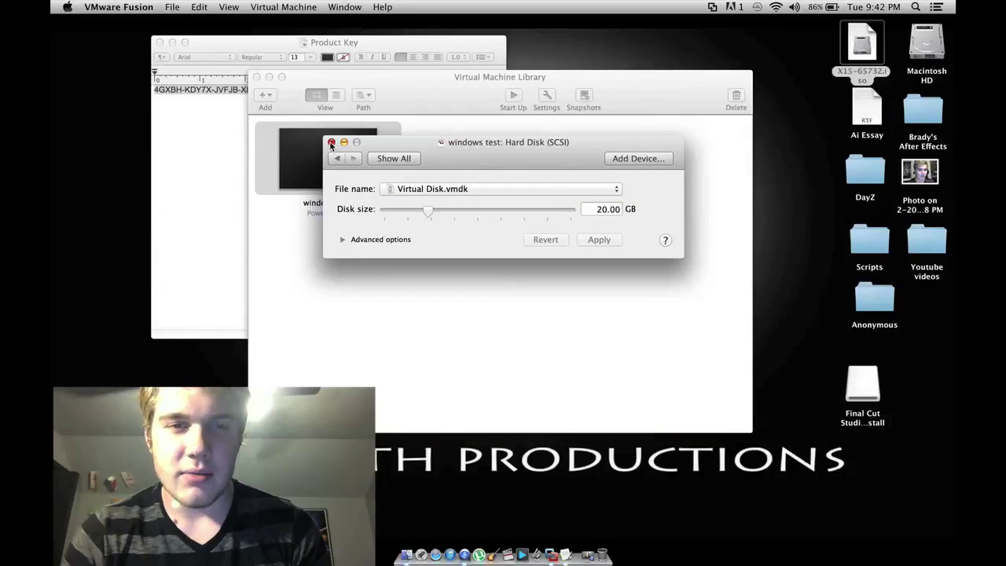
Step: Close the hard disk settings and power on the 'windows test' virtual machine
left_click(331, 142)
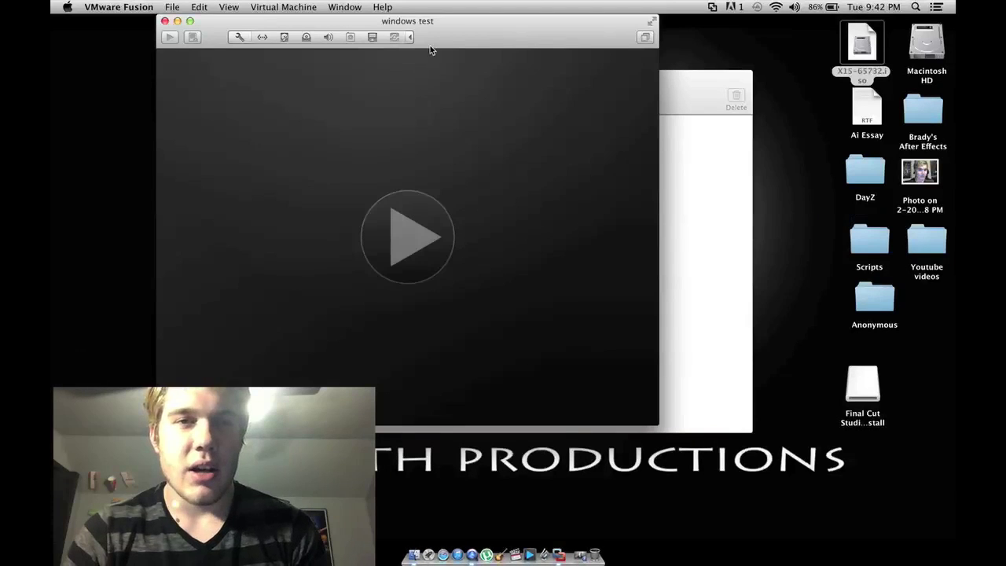
left_click(417, 247)
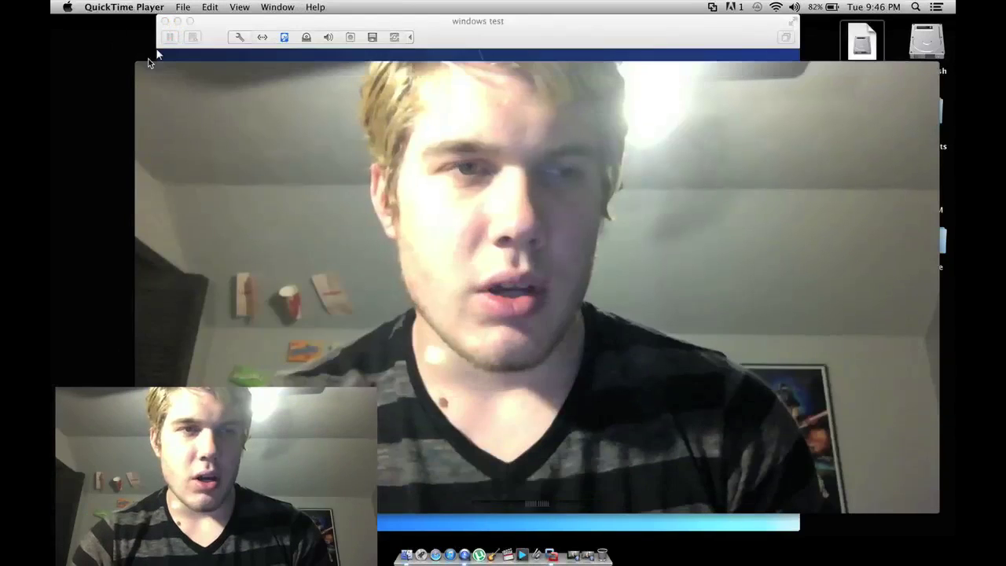
Step: Let Windows 7 Home Premium finish installing and booting until the account login screen appears
left_click(159, 66)
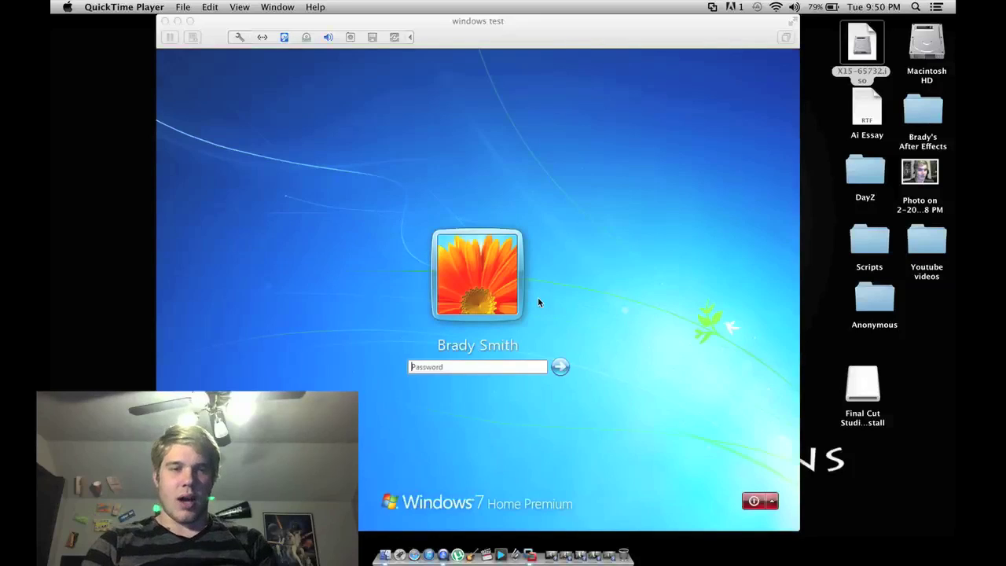
Step: Log in to Windows 7 by entering the account password at the login screen
left_click(482, 365)
type("•")
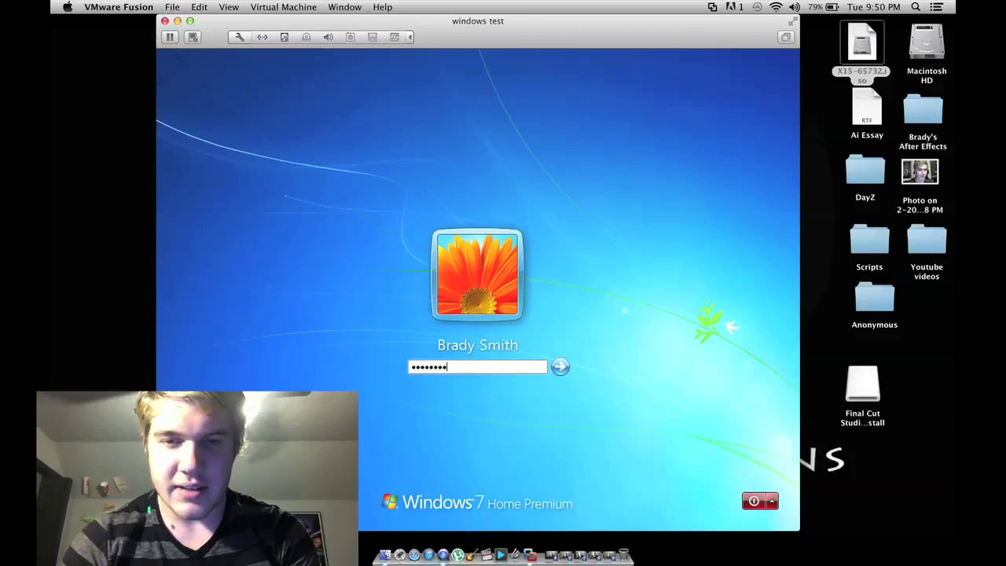
key("Return")
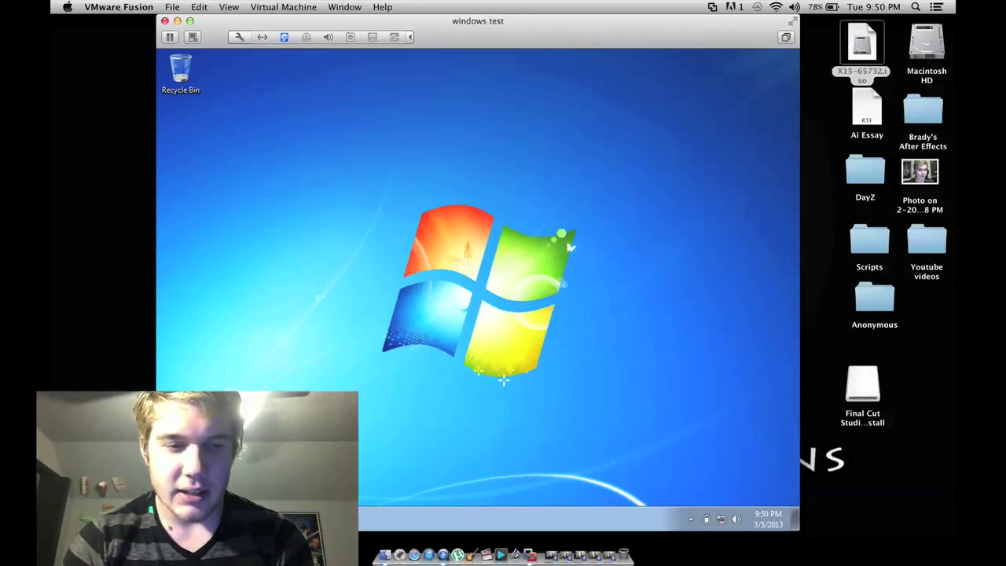
Step: Launch cmd from the Start menu and run ipconfig/all to list the guest's network adapters
key("super")
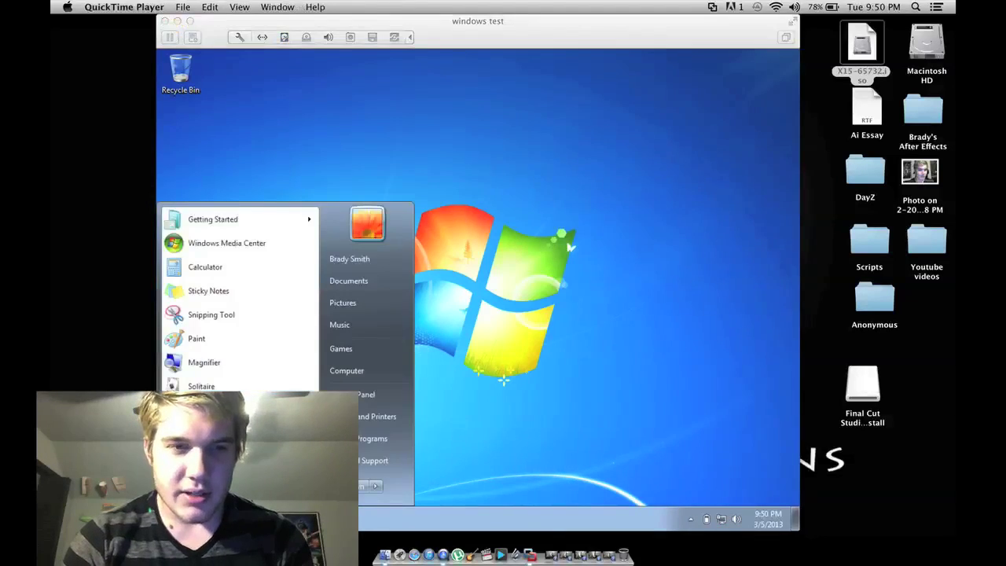
left_click(478, 295)
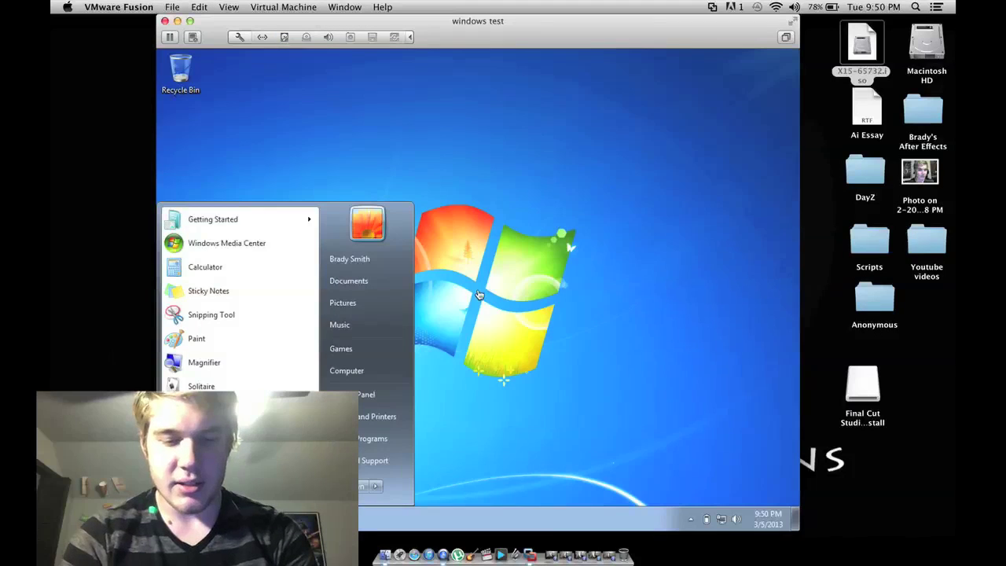
type("cmd")
key("Return")
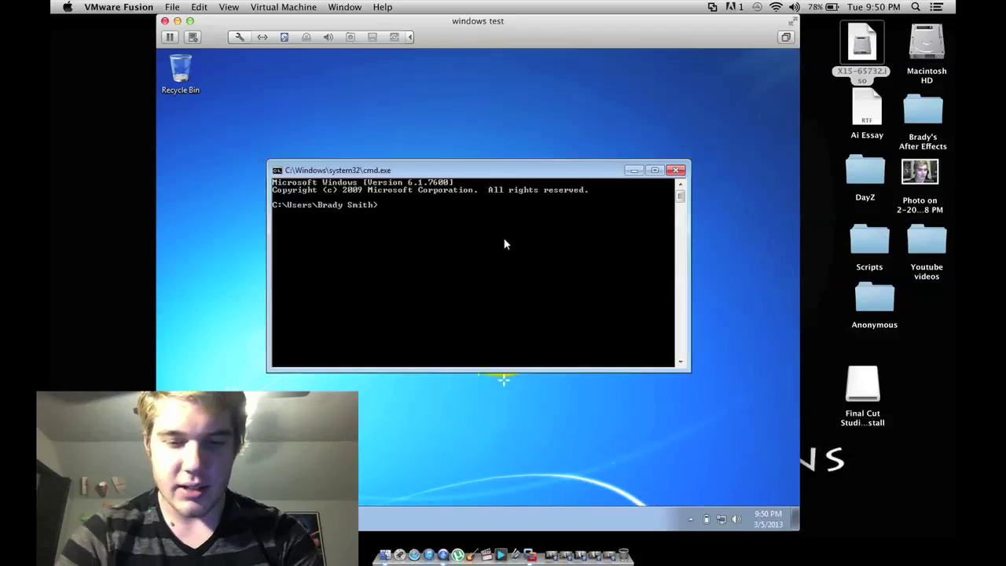
type("ipconfig/all")
key("Return")
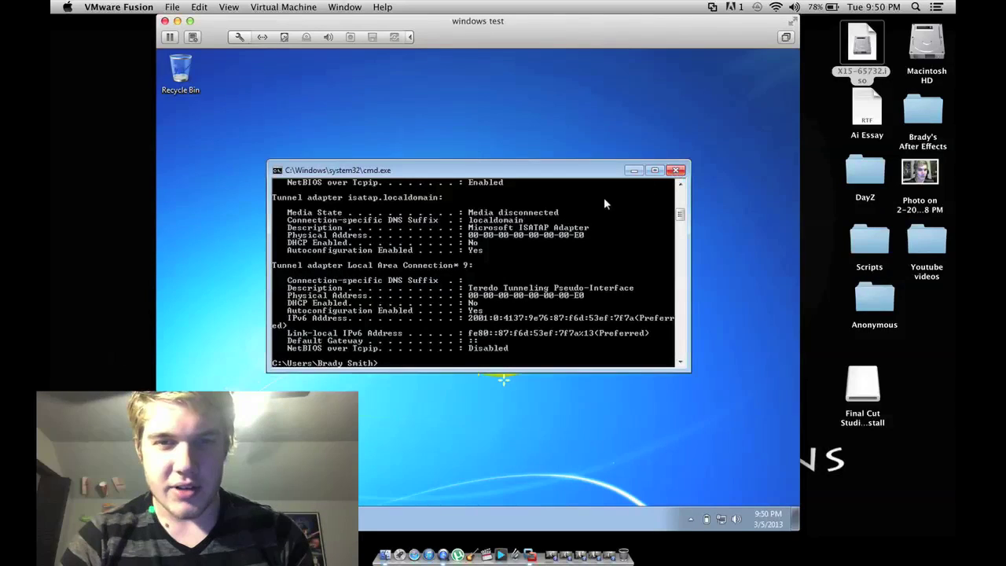
Step: Close the Command Prompt, postpone Internet Explorer 8's welcome setup, and close the upgrade tab
left_click(677, 171)
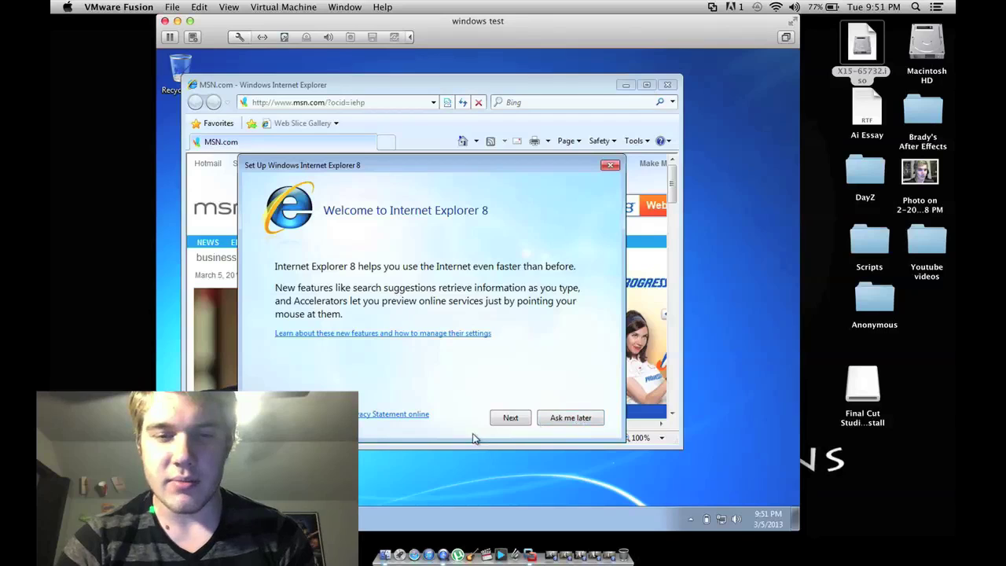
left_click(576, 417)
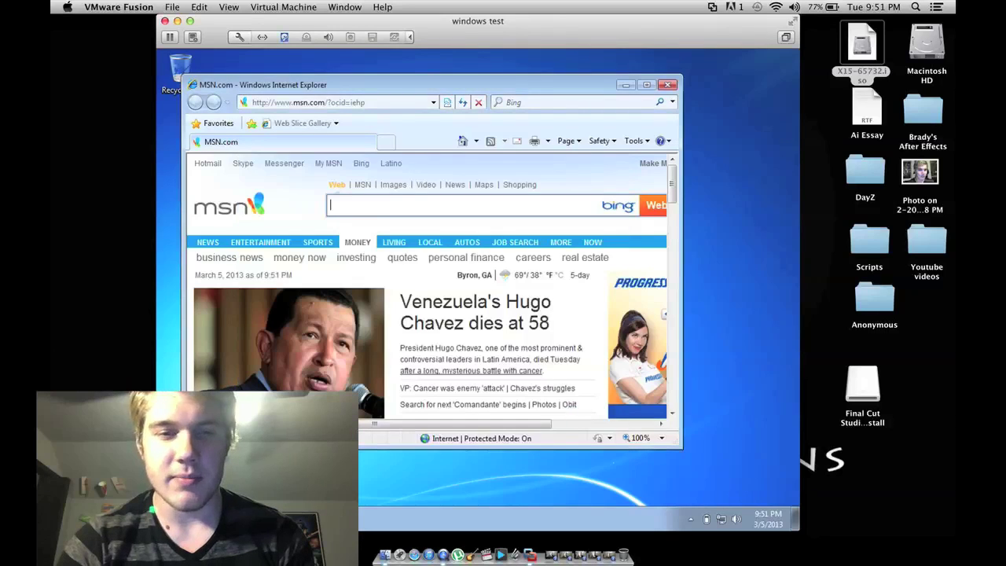
left_click(389, 146)
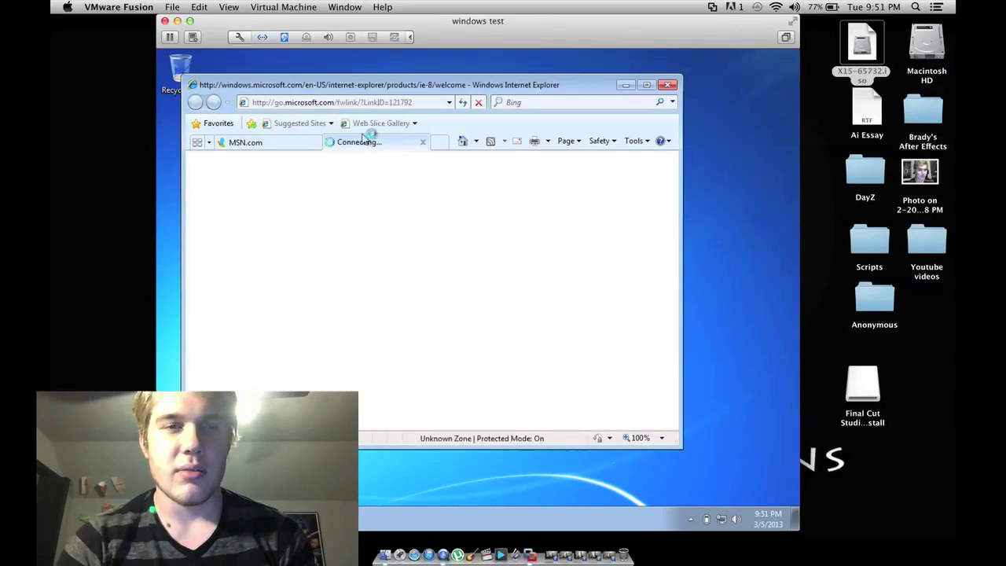
left_click(424, 141)
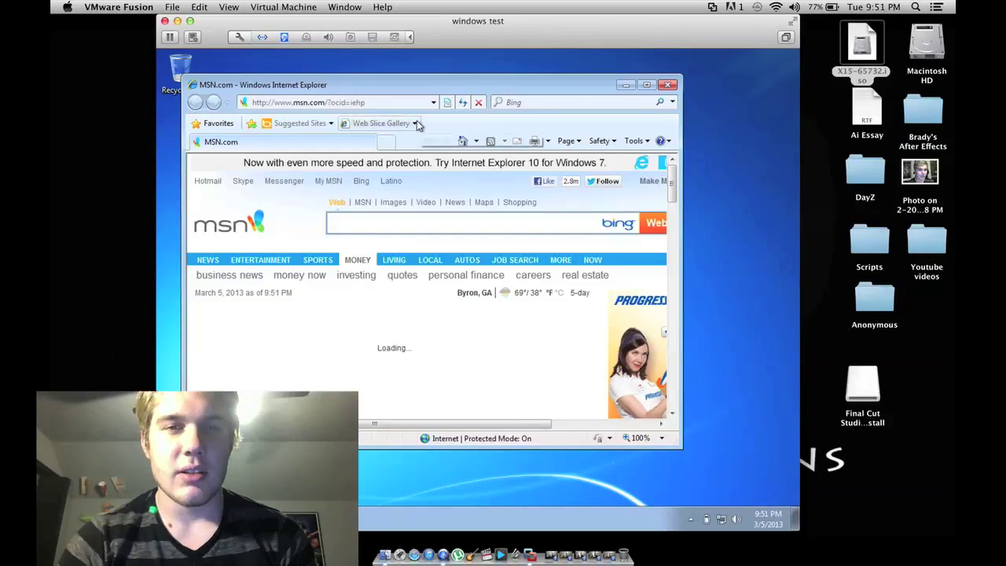
left_click(393, 102)
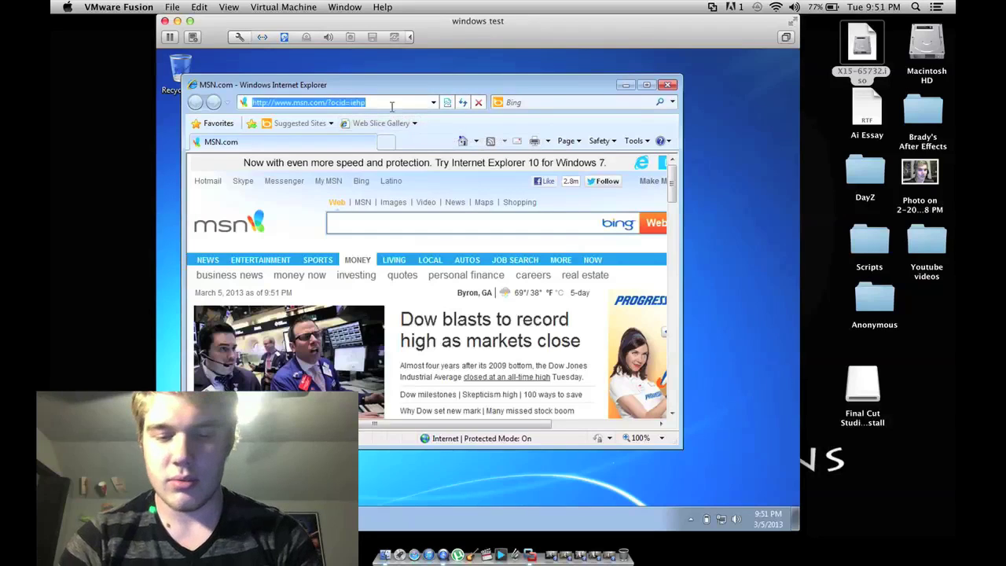
type("www.gooooooooooooooooooooooooooooo")
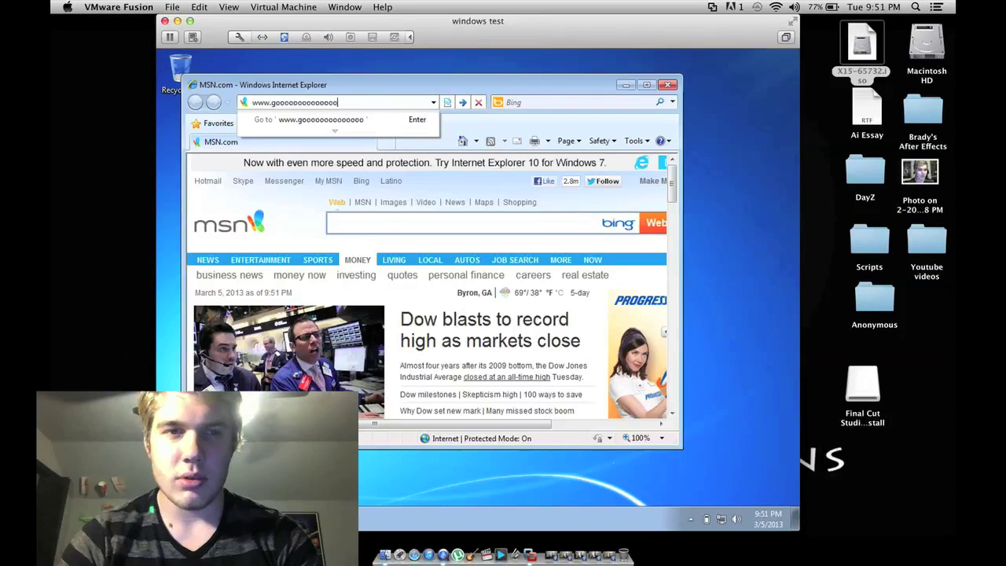
key("Return")
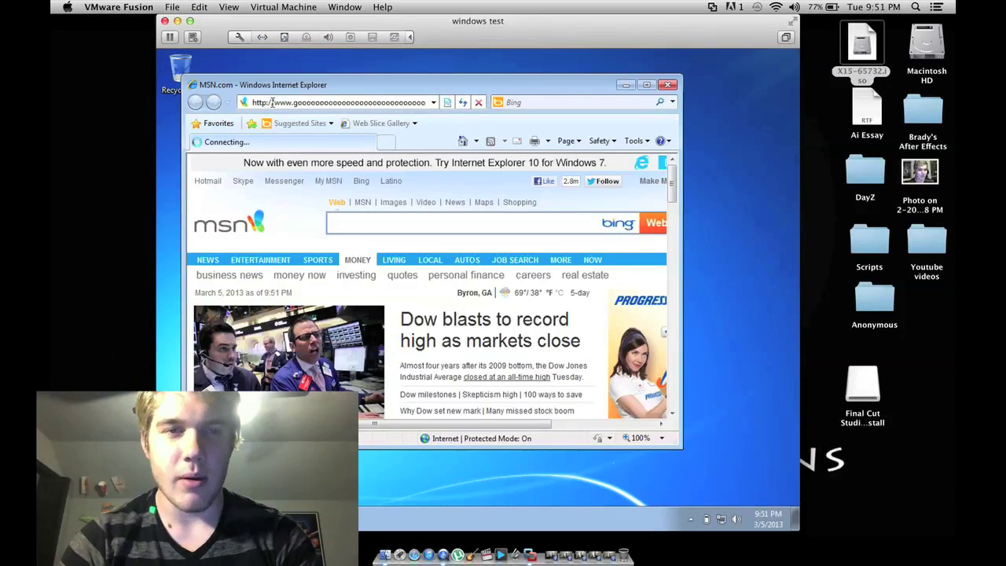
left_click(330, 101)
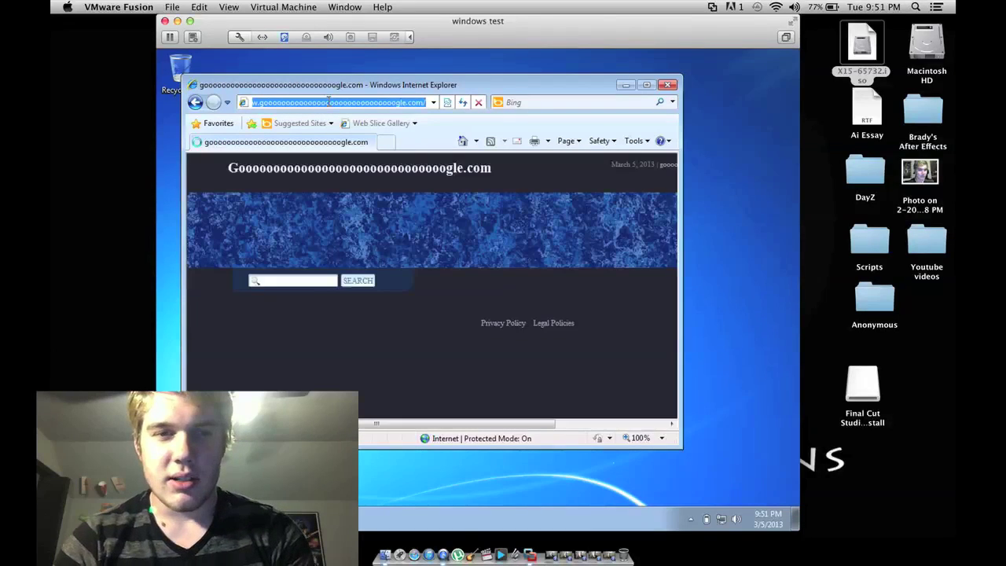
key("BackSpace")
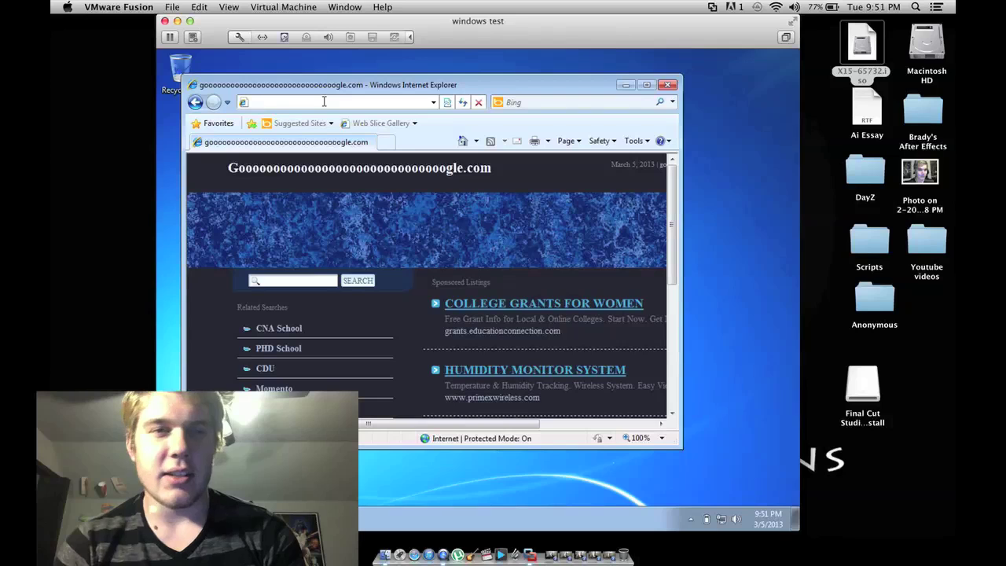
type("www.")
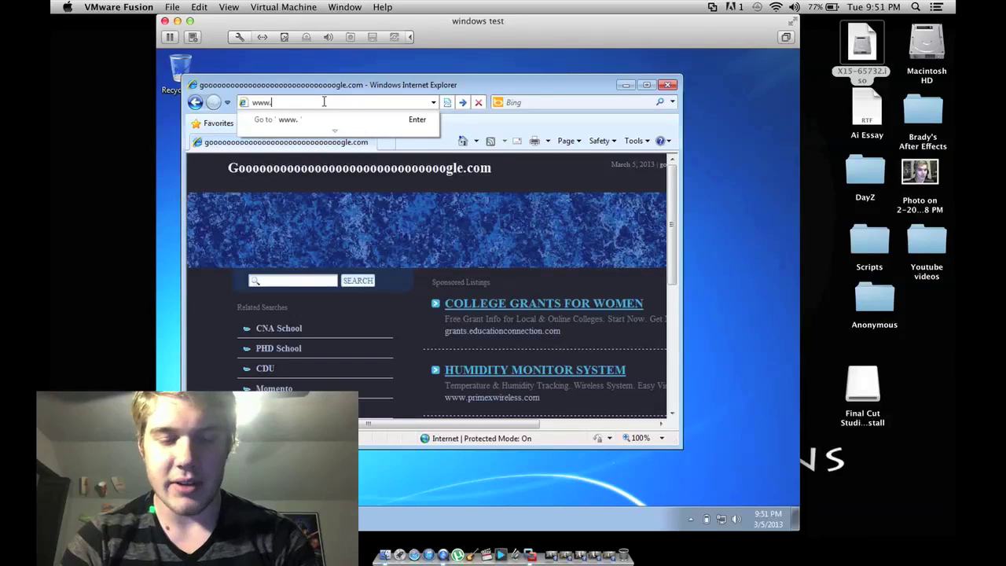
type("google")
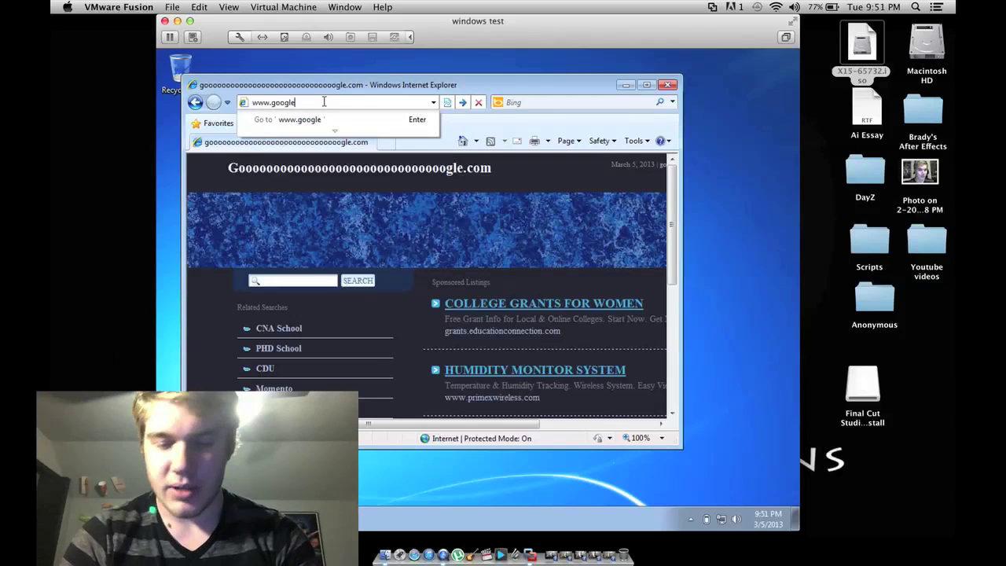
type(".com")
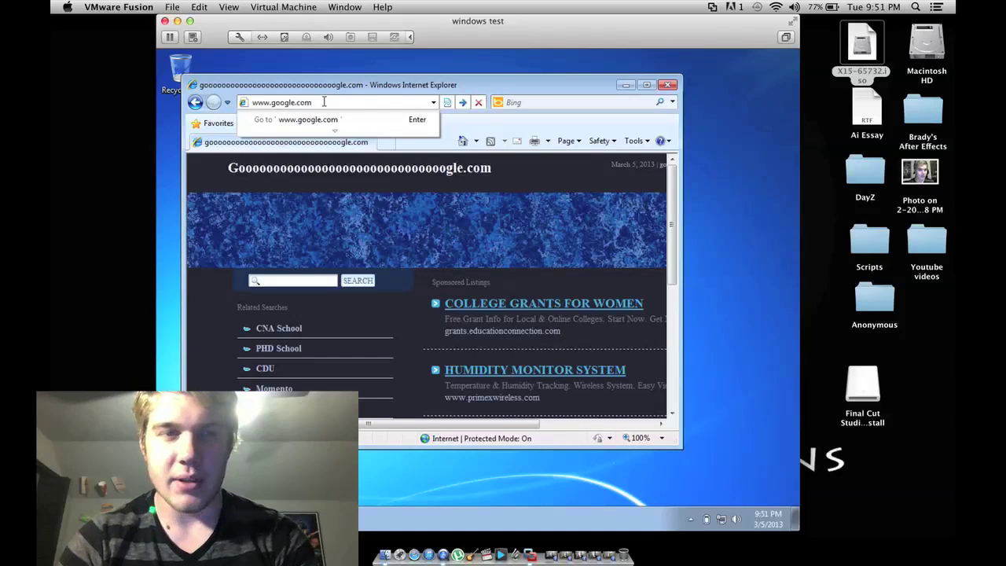
key("Return")
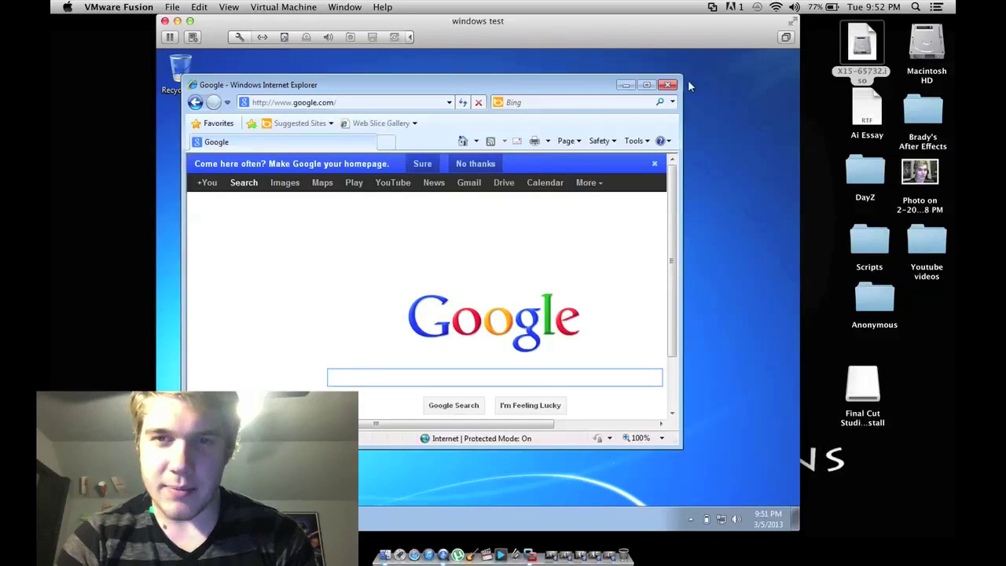
Step: Close Internet Explorer and switch from the virtual machine back to Finder
left_click(666, 85)
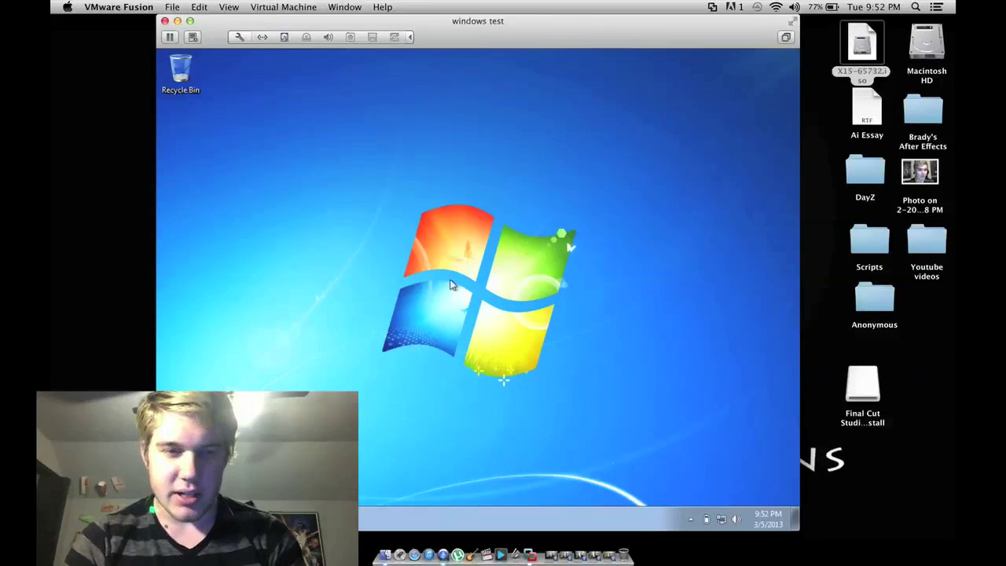
key("super+Tab")
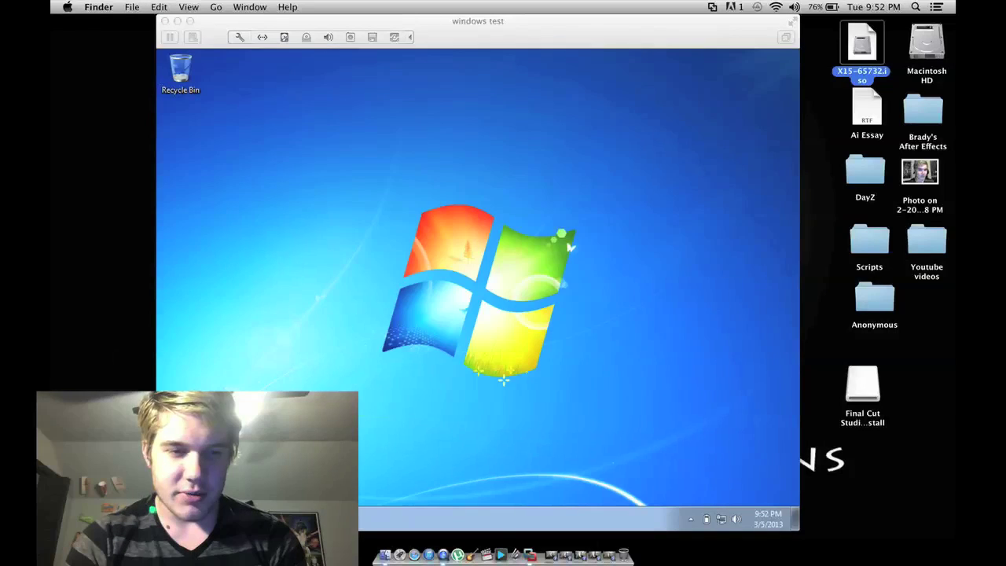